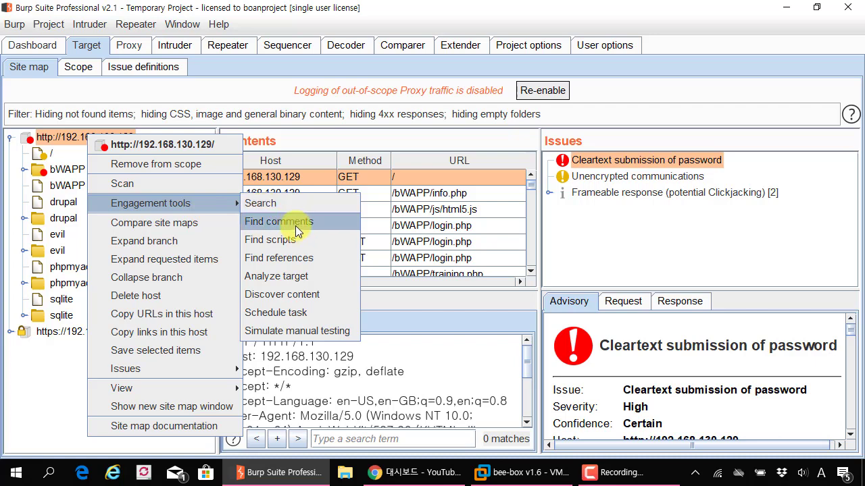
click(330, 243)
scroll(309, 155, down, 5)
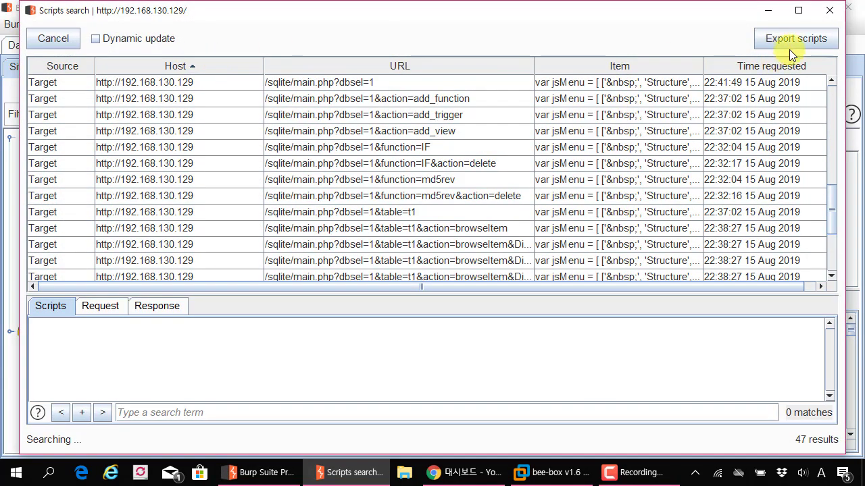
click(829, 10)
right_click(122, 137)
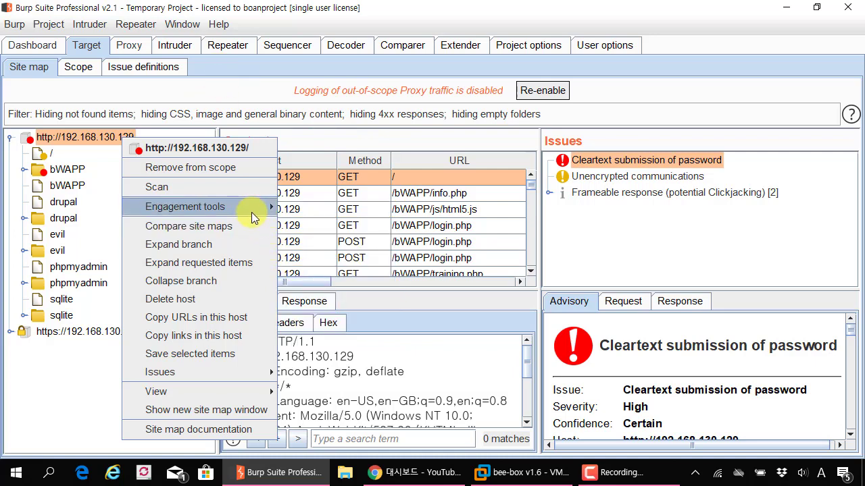
click(189, 91)
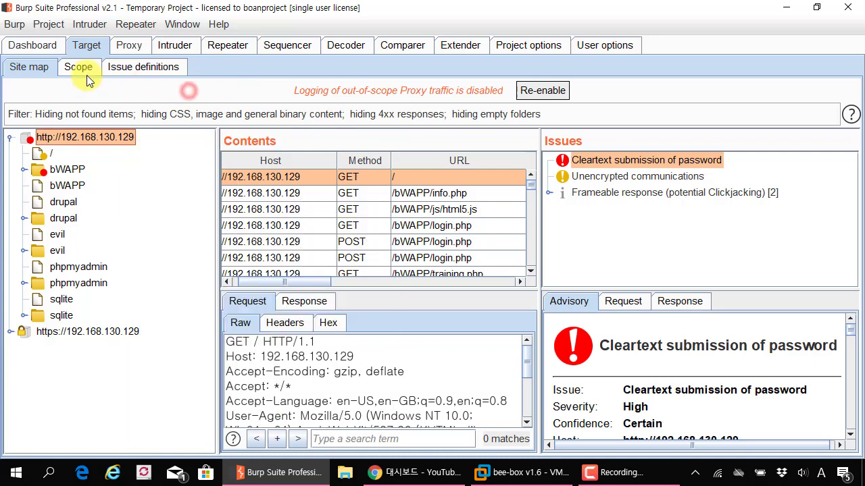
Review the scan tasks on the dashboard and check the details of crawl task 3, closing them when done.
click(20, 44)
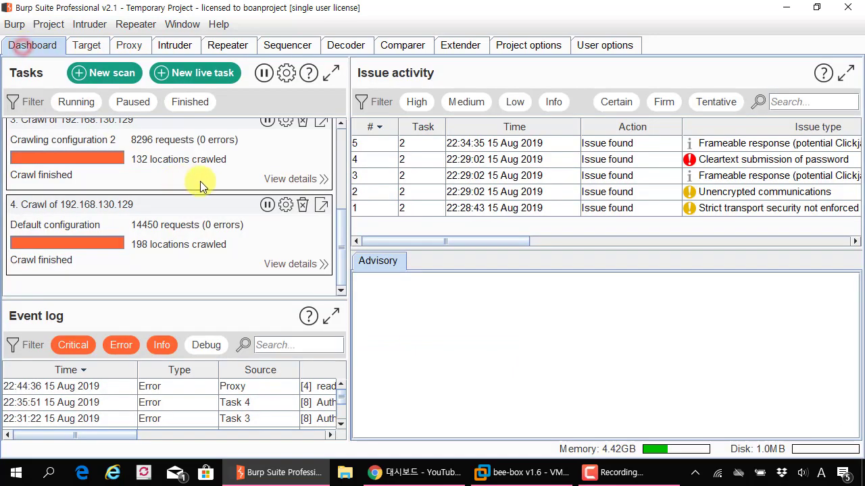
scroll(200, 200, up, 3)
scroll(205, 219, down, 3)
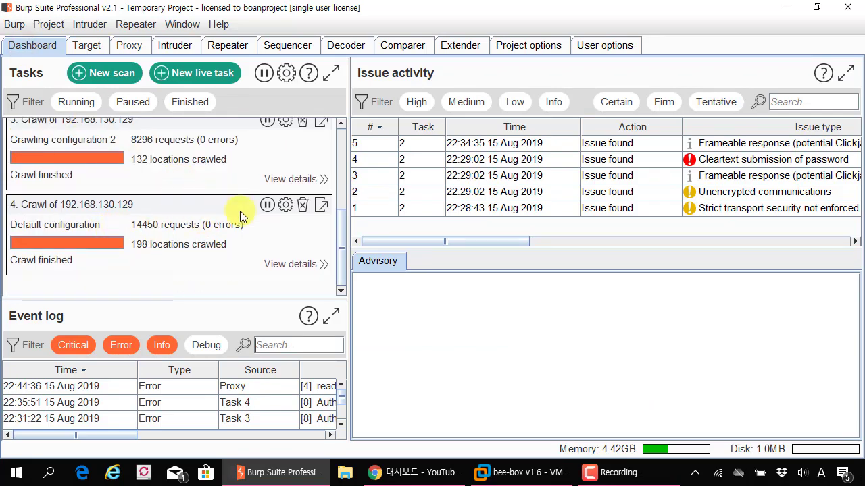
click(279, 179)
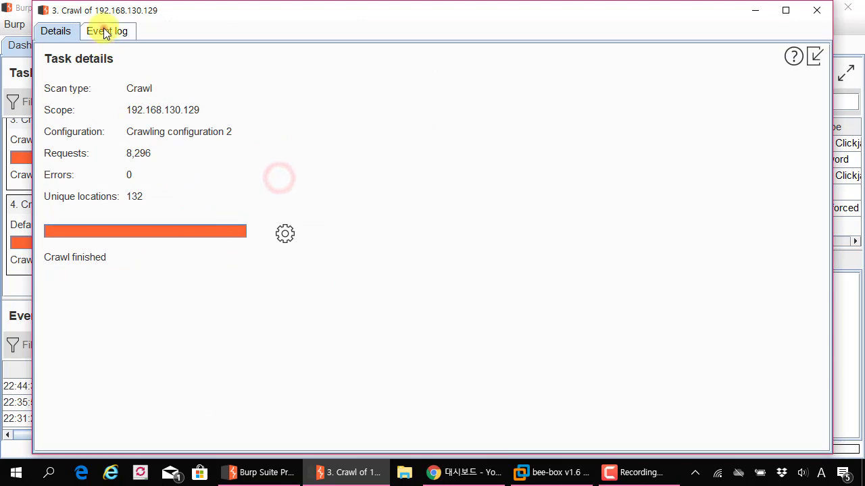
click(815, 11)
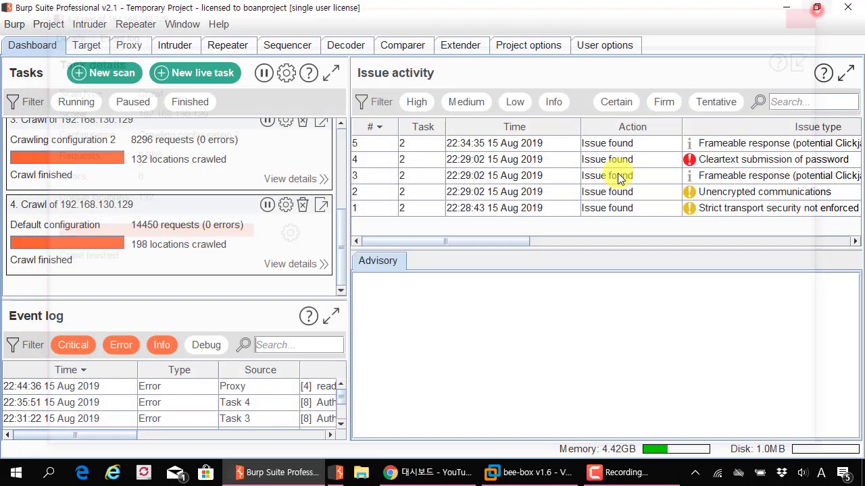
Return to the target site map and expand the bWAPP folder to look through its files.
click(86, 46)
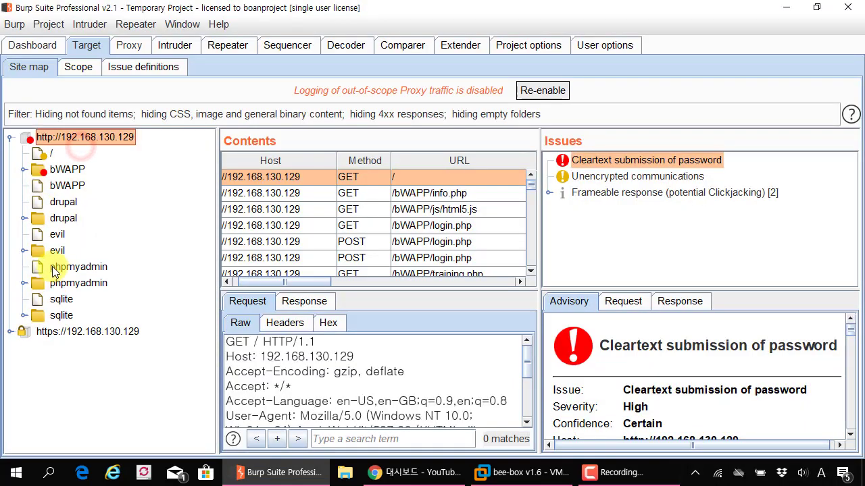
click(38, 79)
scroll(86, 249, down, 3)
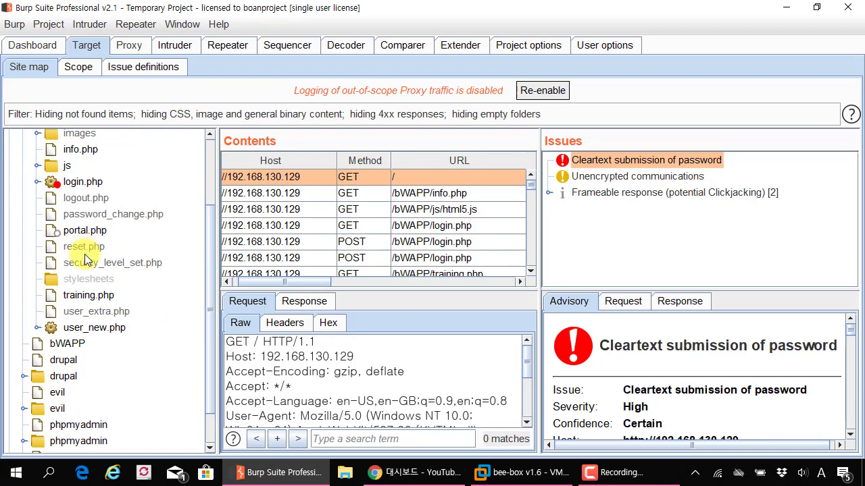
scroll(94, 263, down, 2)
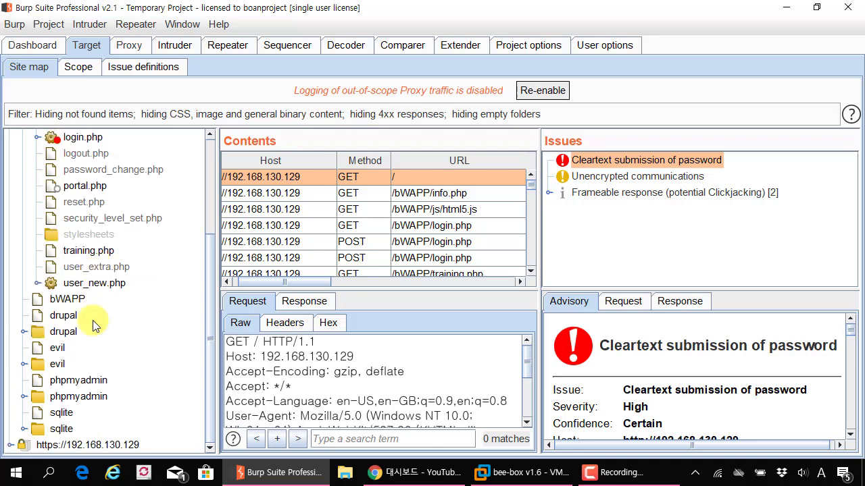
Expand the evil folder in the site map and look through its files.
click(25, 364)
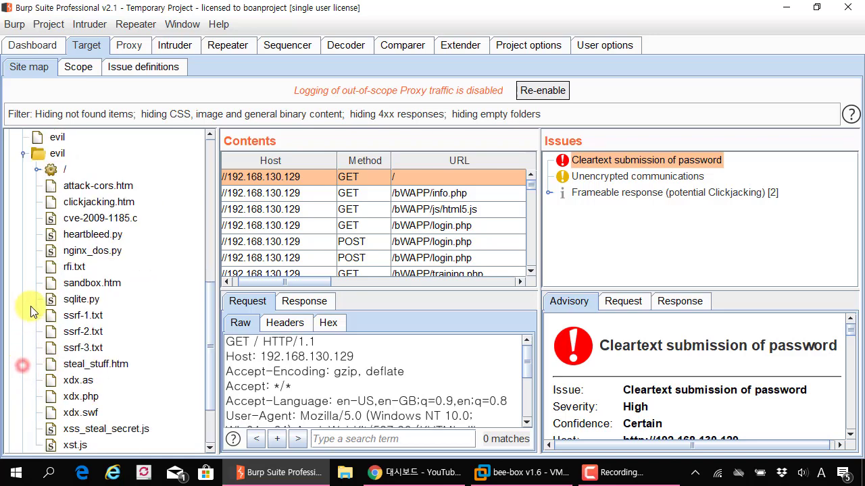
scroll(25, 358, up, 1)
scroll(42, 249, down, 2)
scroll(41, 249, down, 2)
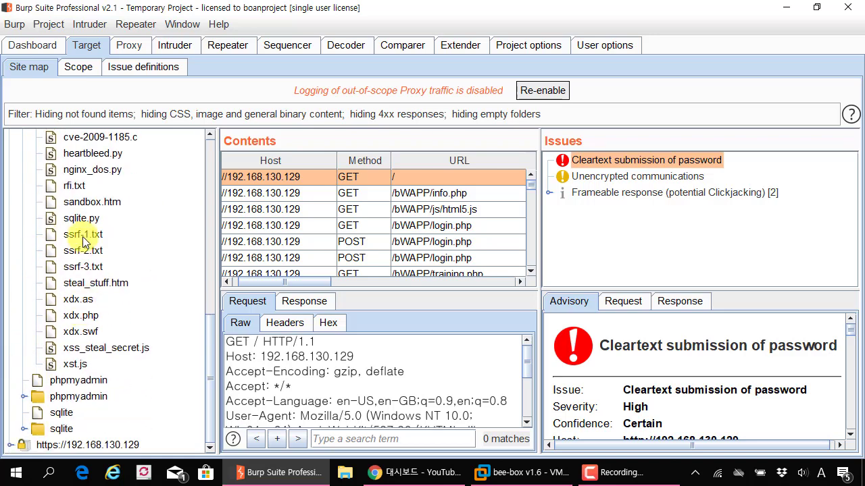
Inspect the ssrf text files and steal_stuff.htm in the evil folder, and show the response for sqlite.py.
click(82, 234)
click(84, 250)
click(95, 282)
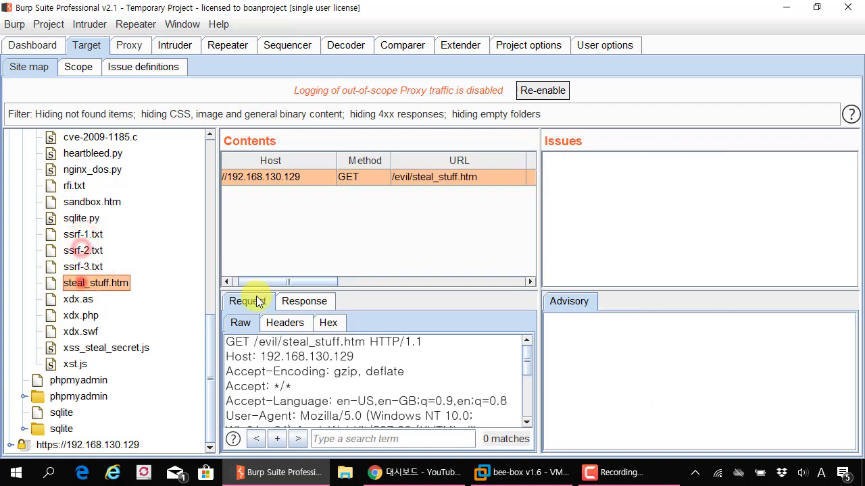
click(304, 303)
click(81, 218)
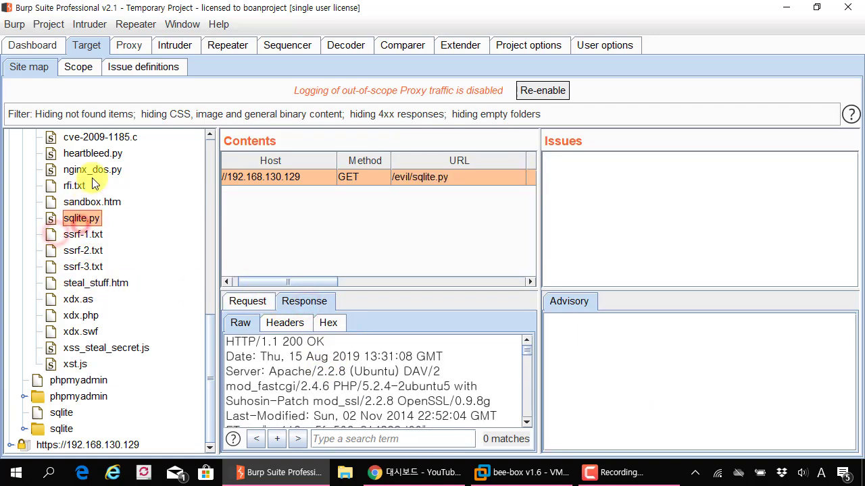
Collapse the evil folder and select the bWAPP folder in the site map.
scroll(11, 358, up, 5)
click(22, 325)
scroll(19, 325, up, 3)
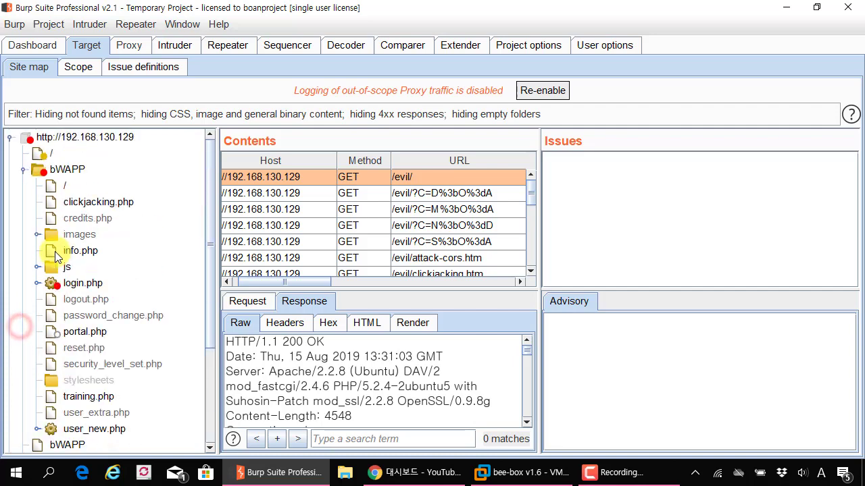
click(67, 170)
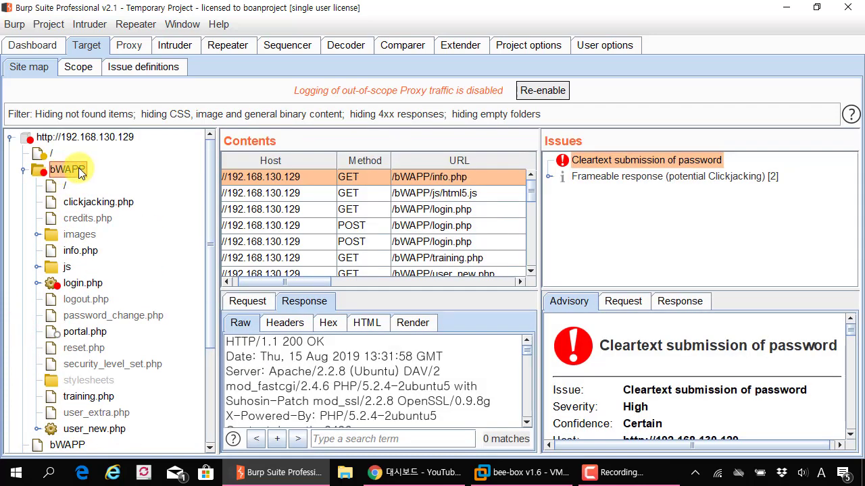
right_click(80, 173)
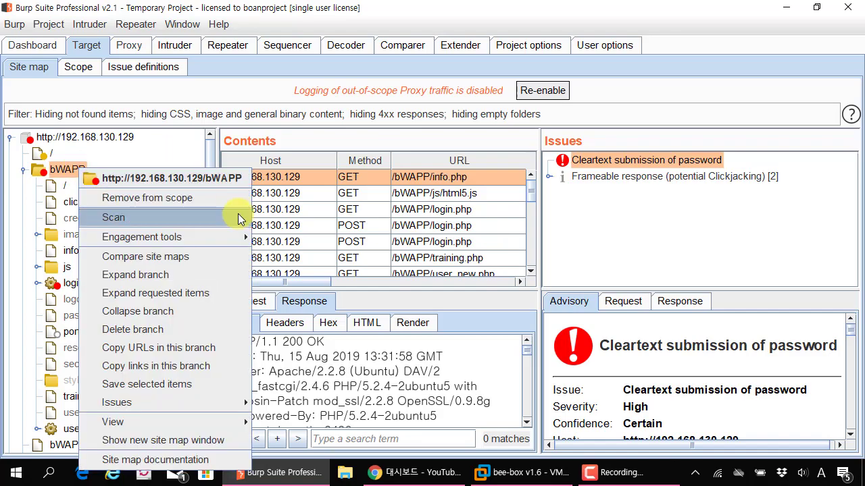
mouse_move(231, 237)
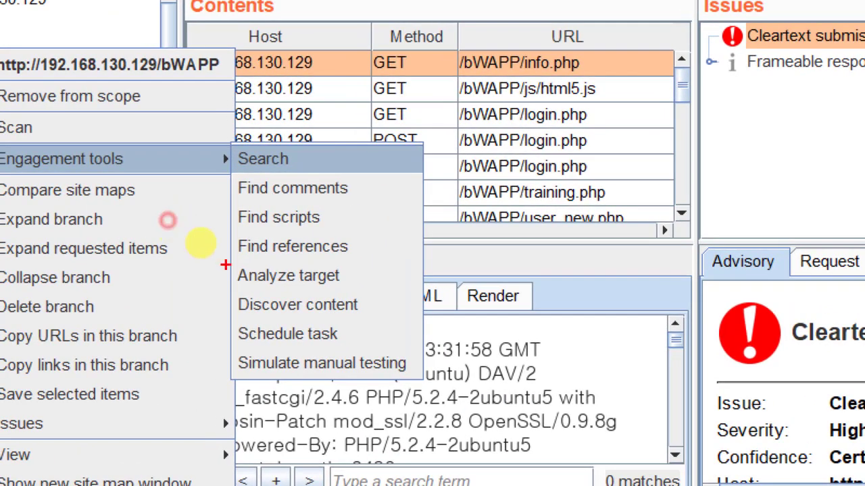
drag(218, 257, 390, 303)
key(Escape)
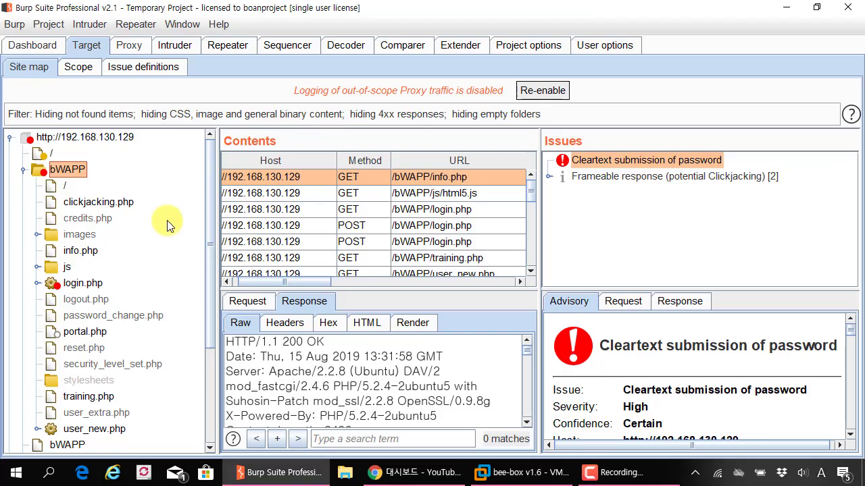
Run Analyze target on the bWAPP folder.
right_click(72, 173)
mouse_move(233, 241)
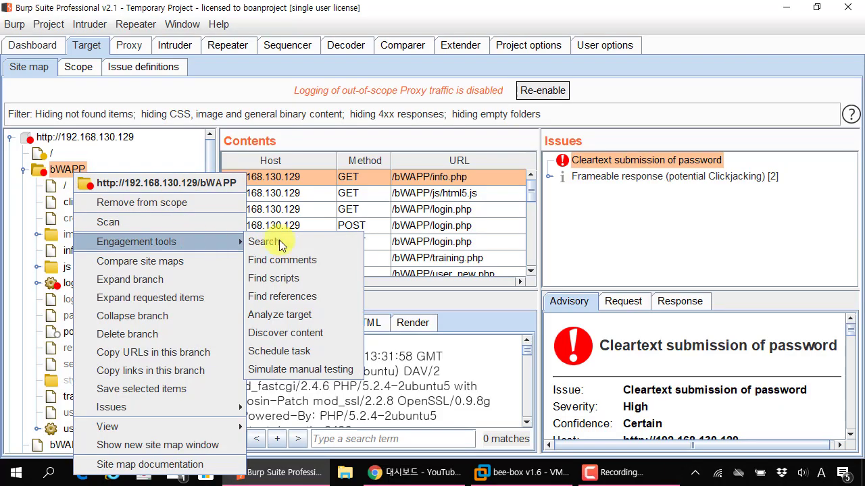
click(300, 316)
Examine the summary and the dynamic URLs of the bWAPP target analysis.
click(133, 35)
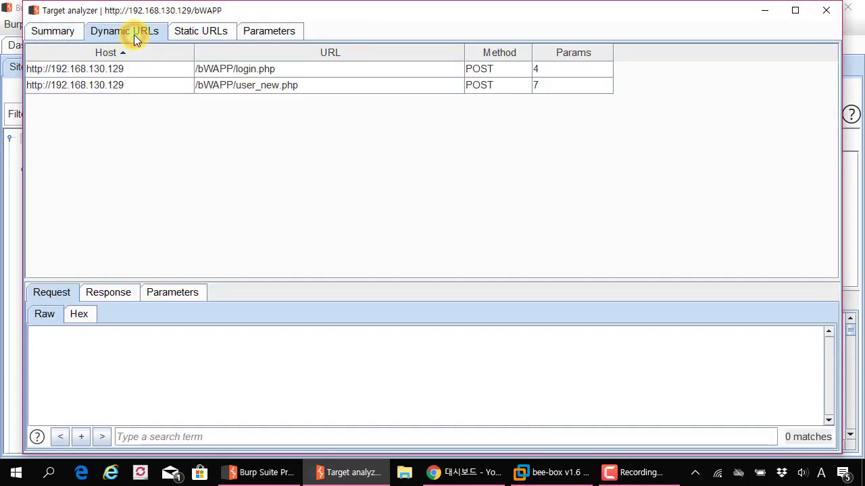
drag(132, 9, 153, 66)
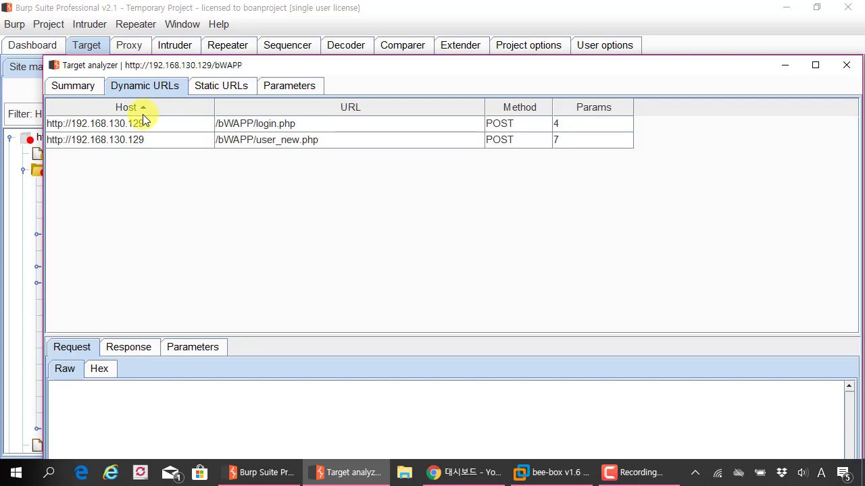
click(79, 85)
click(158, 86)
Examine the static URLs of bWAPP and the requests for entries such as info.php, netsparker.png and security_level_set.php.
click(218, 87)
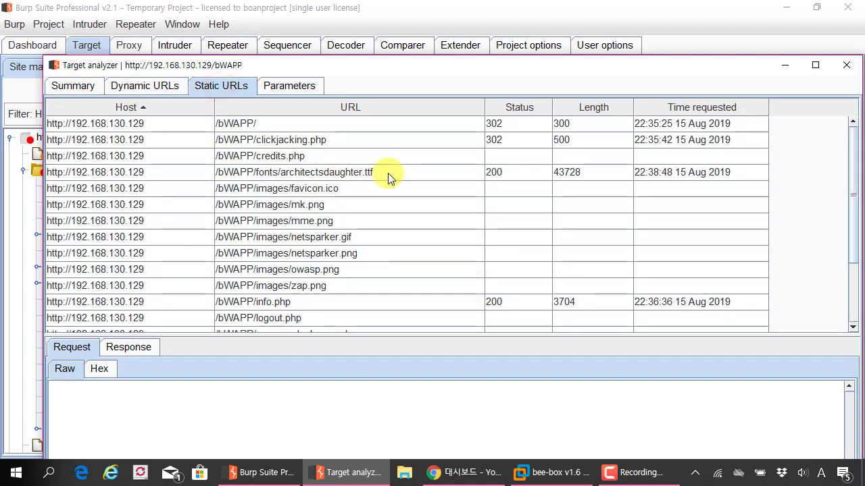
scroll(388, 173, down, 2)
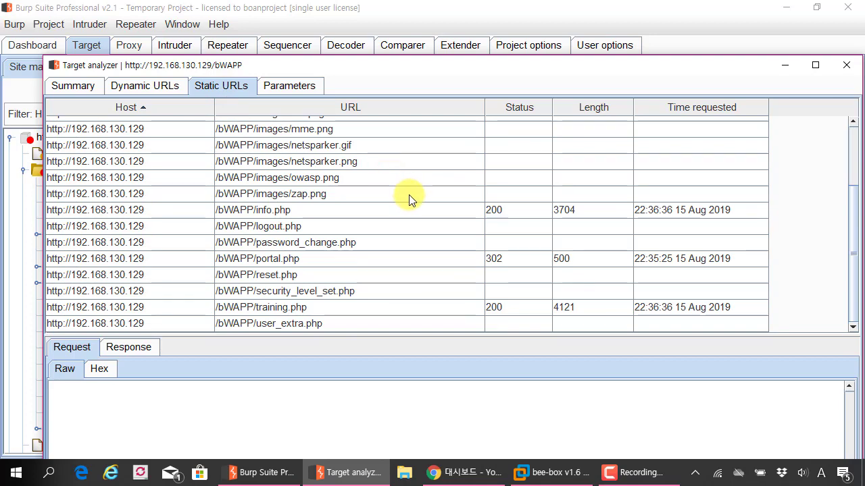
click(454, 209)
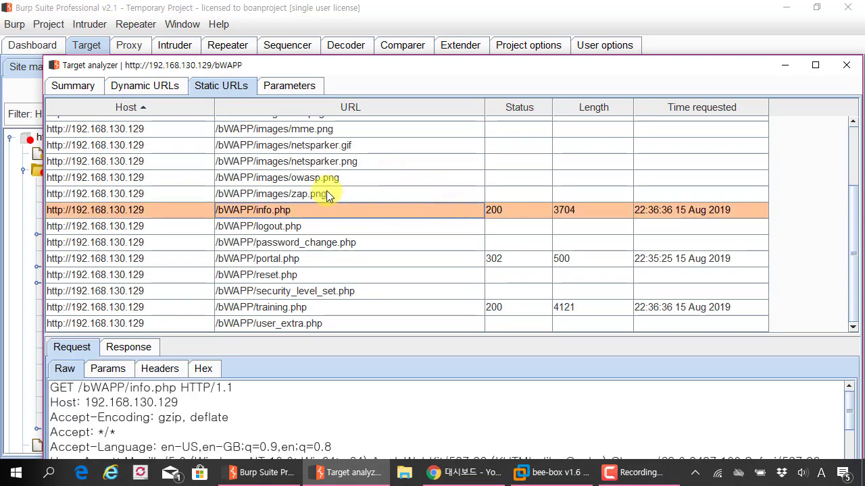
click(198, 178)
click(196, 162)
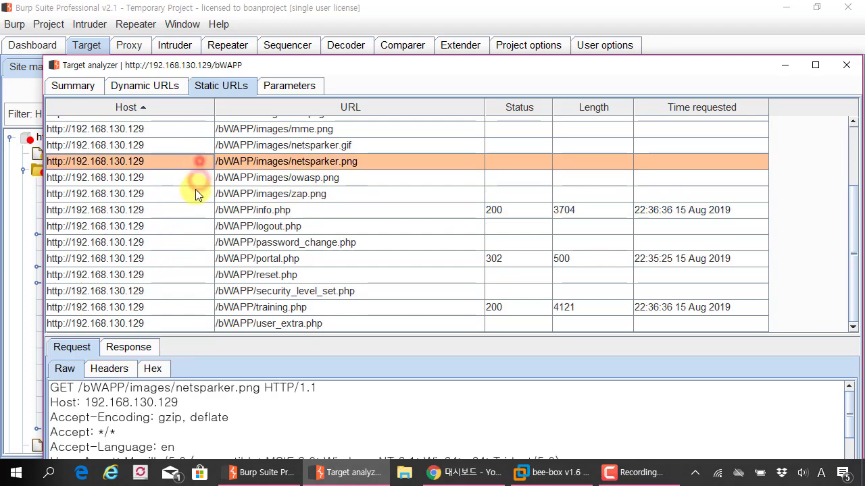
click(194, 210)
click(194, 249)
click(195, 270)
click(195, 292)
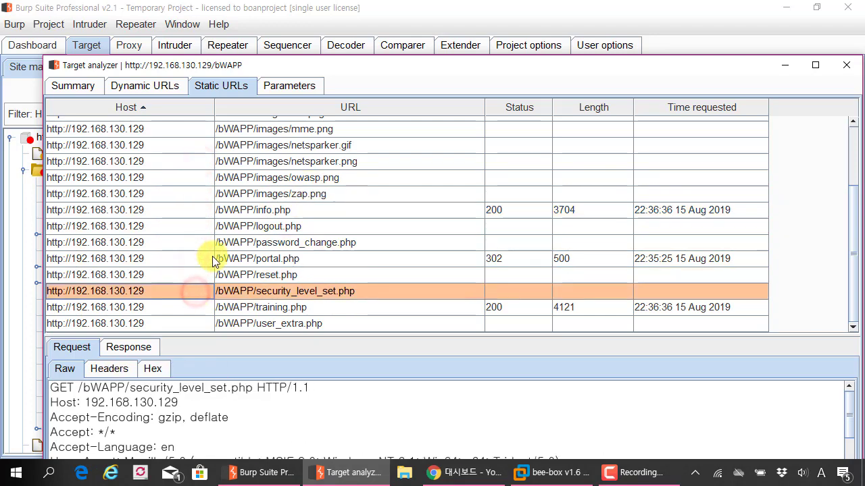
scroll(175, 169, up, 3)
Reposition the target analyzer window and return to the list of dynamic URLs.
drag(161, 70, 161, 95)
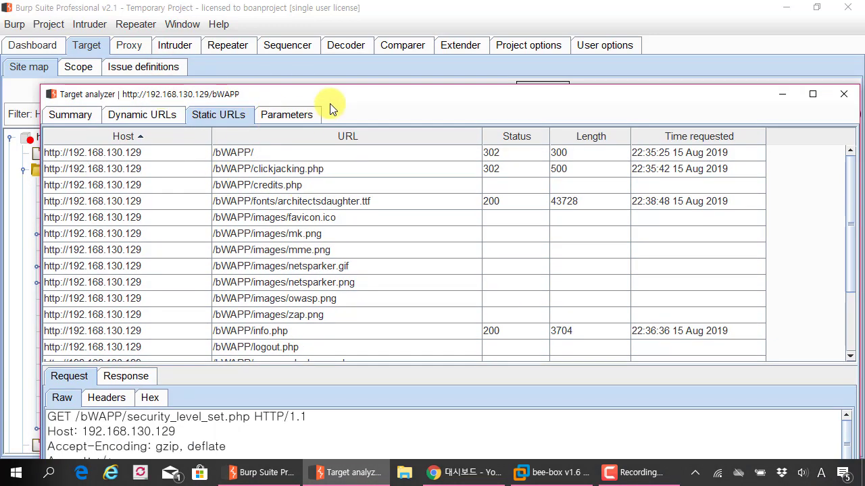
drag(330, 102, 330, 62)
click(142, 79)
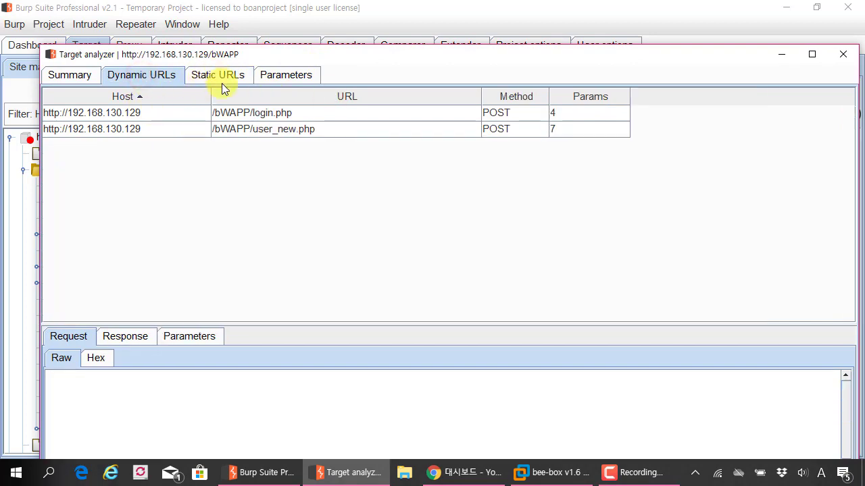
Examine the parameters found in bWAPP and check which URLs use login, password_conf and secret.
click(284, 79)
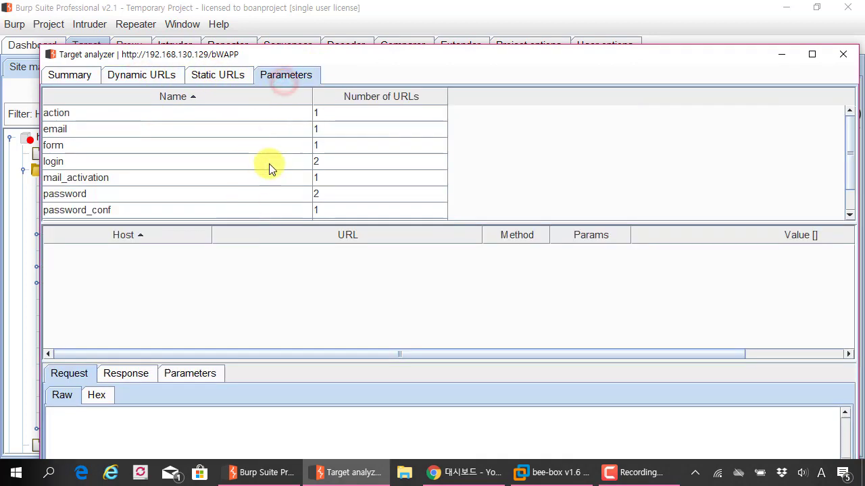
scroll(269, 152, down, 1)
click(240, 129)
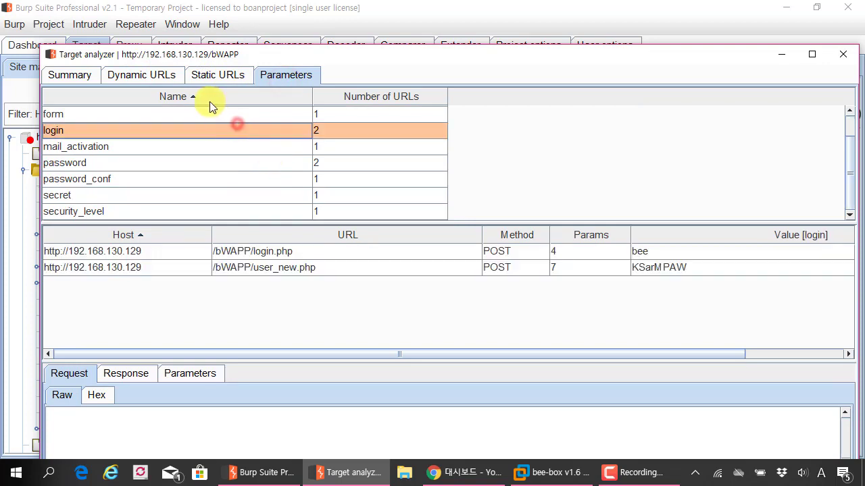
click(210, 179)
click(202, 198)
Resize the parameter's URL list and check which URLs use the password and mail_activation parameters.
drag(208, 363, 222, 293)
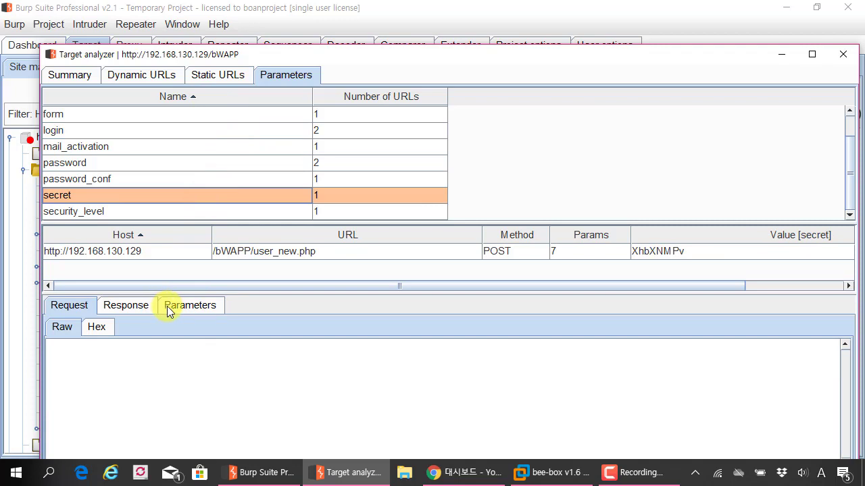
click(205, 146)
click(204, 162)
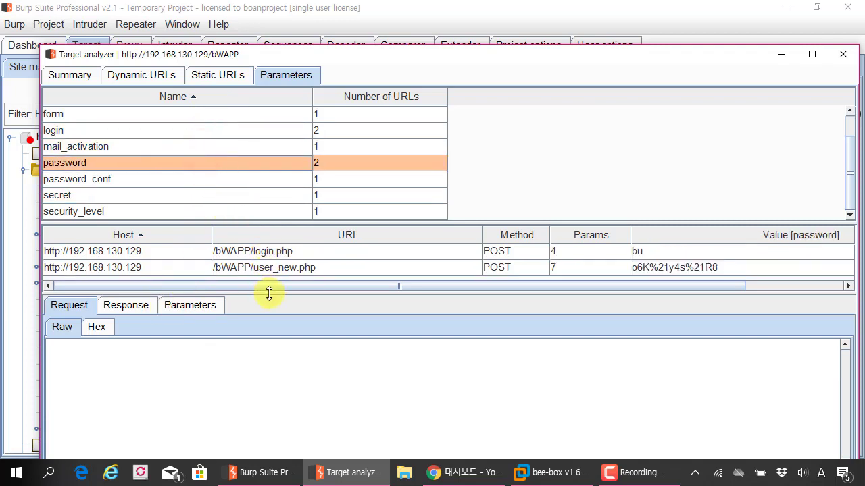
drag(269, 292, 277, 306)
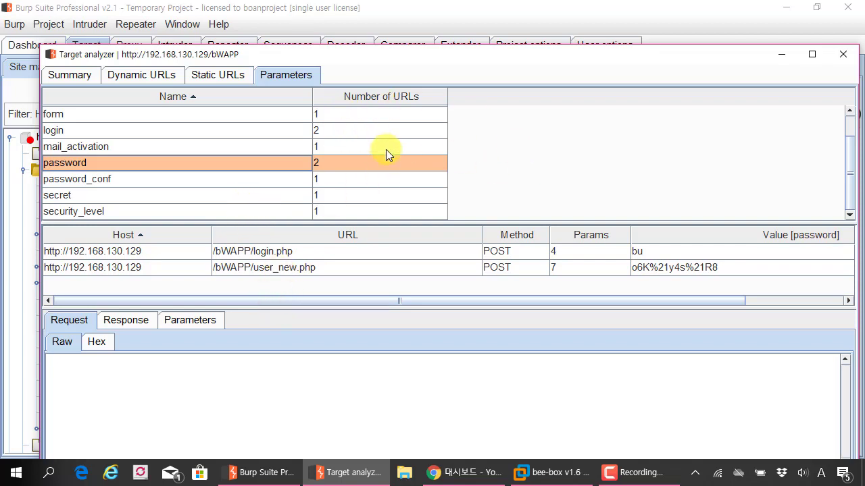
click(258, 148)
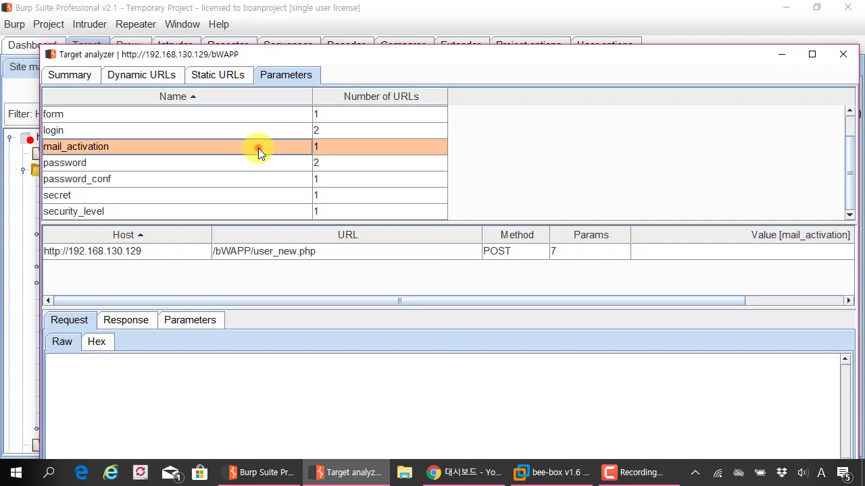
Review the bWAPP analysis summary and its option for saving a report, and close the target analyzer.
click(220, 133)
click(95, 75)
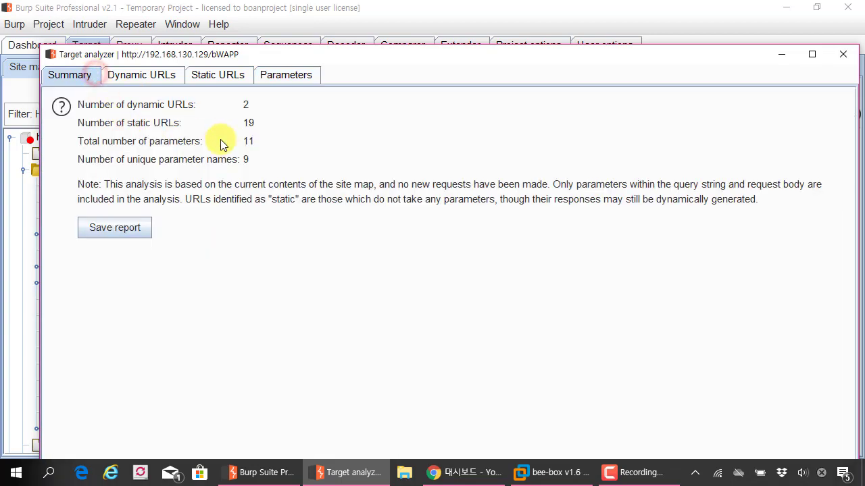
click(141, 229)
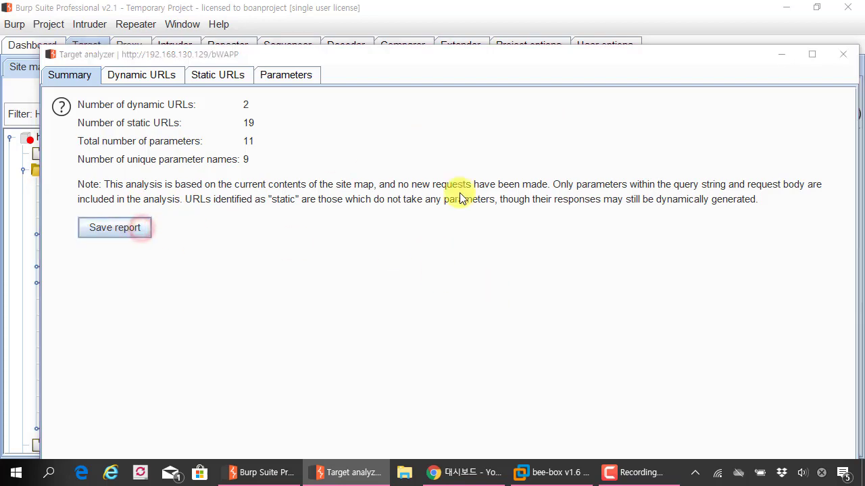
click(634, 160)
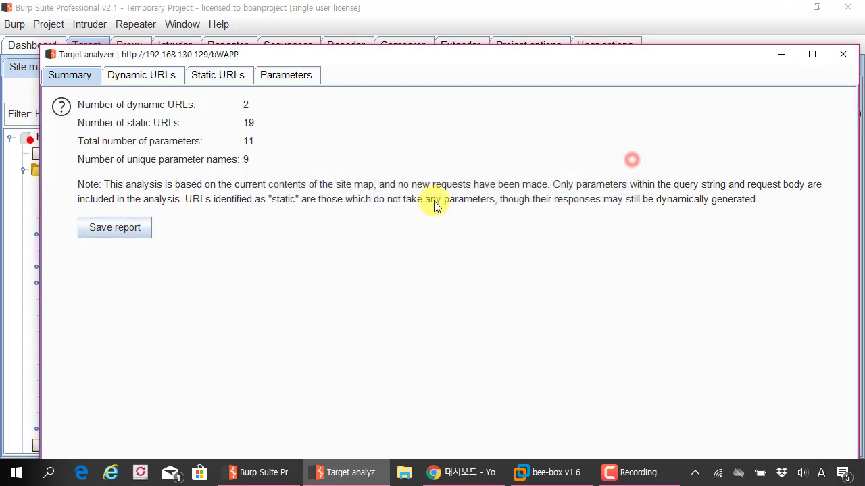
click(837, 54)
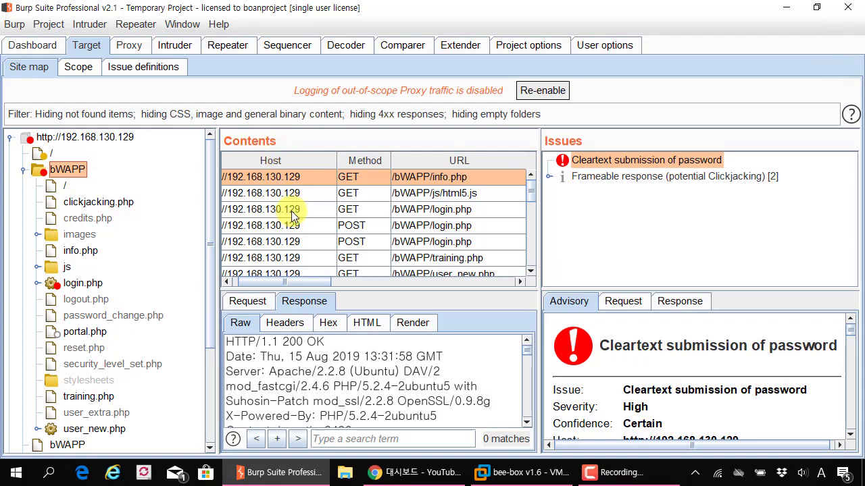
Open the Discover content engagement tool for the bWAPP folder and reposition its window.
right_click(77, 171)
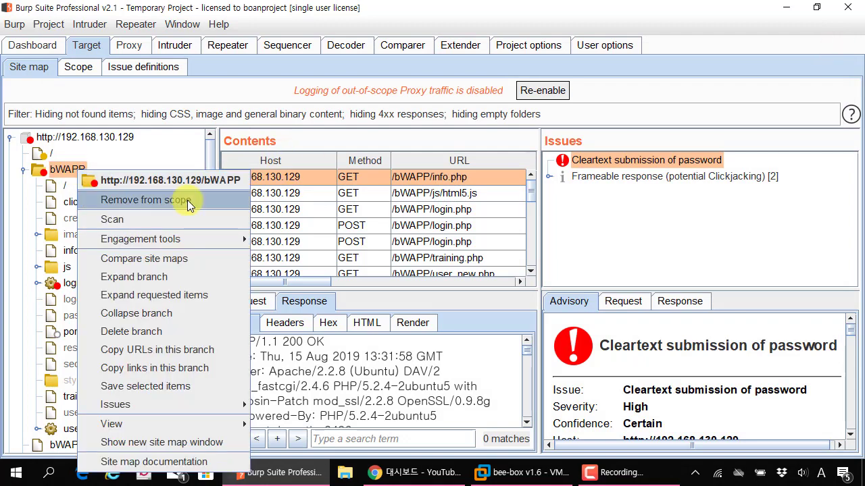
mouse_move(189, 237)
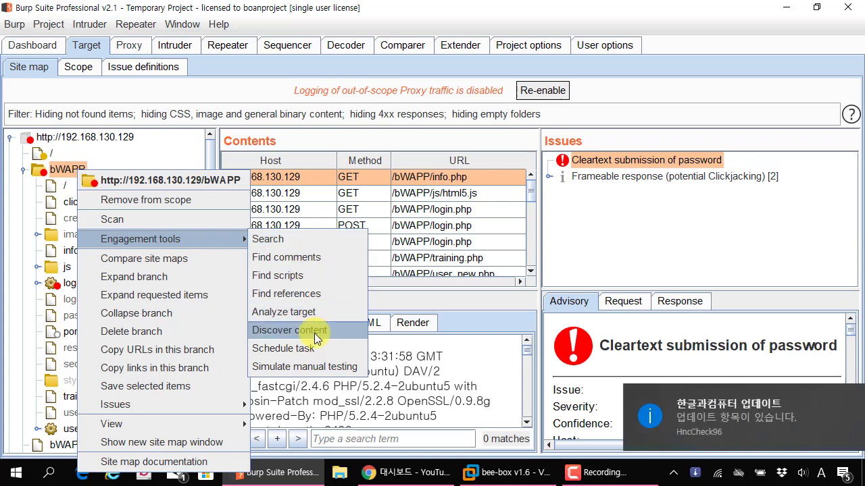
click(358, 330)
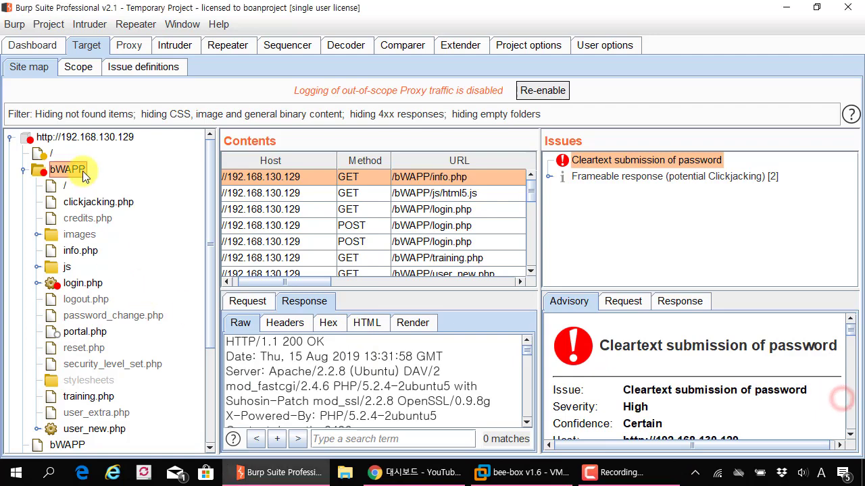
right_click(78, 170)
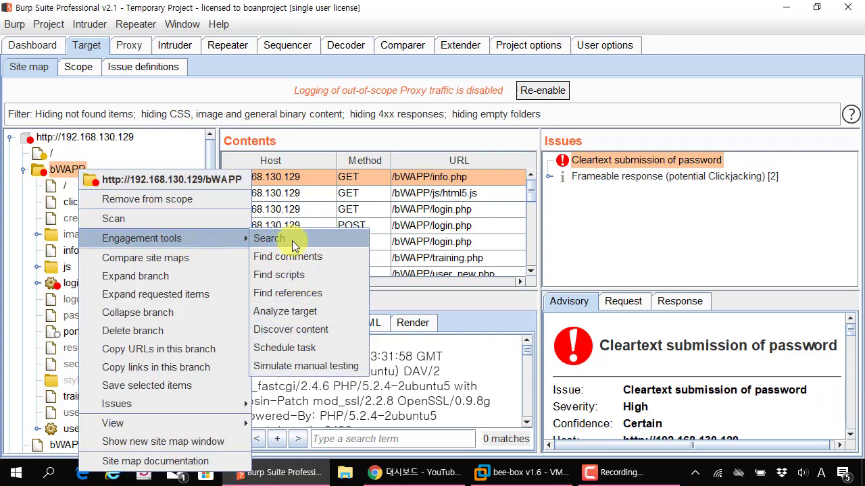
click(334, 328)
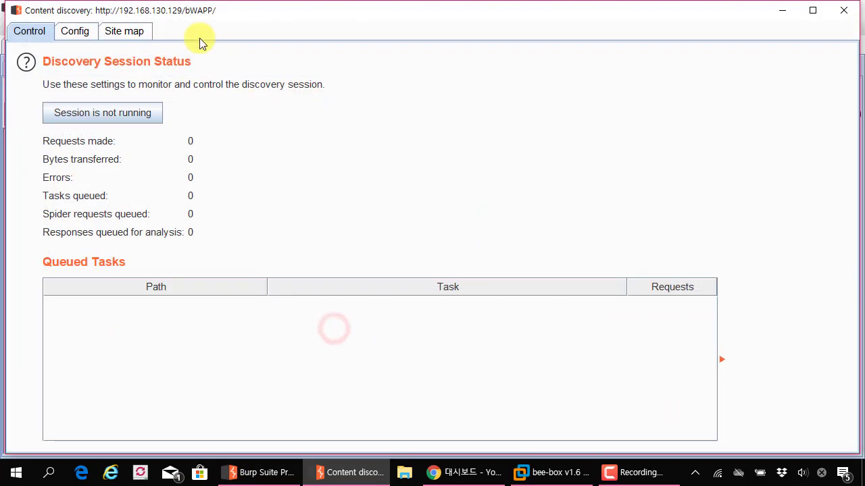
drag(198, 17, 251, 25)
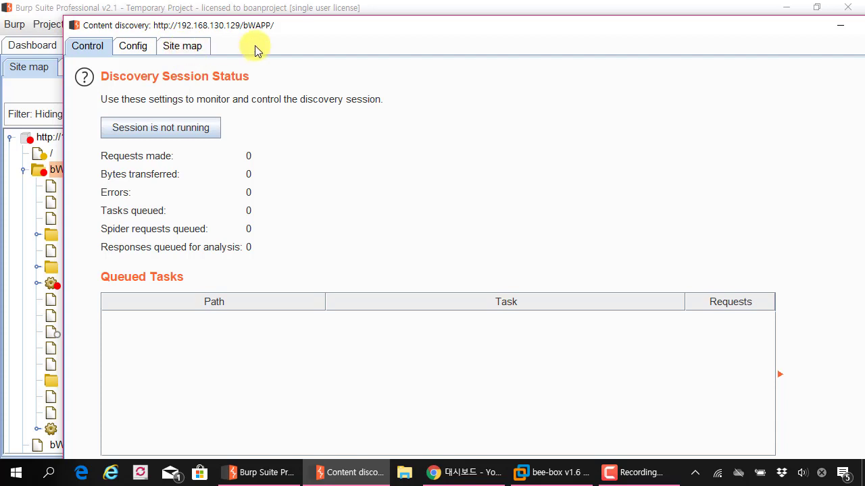
click(398, 119)
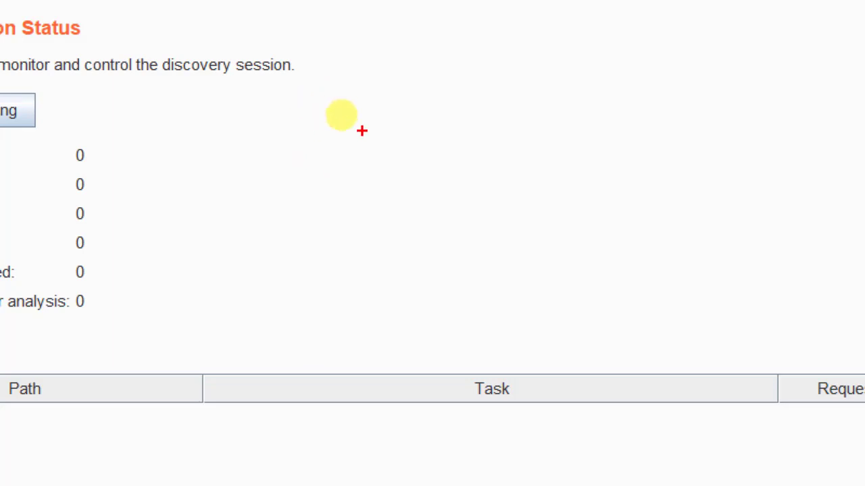
mouse_move(327, 96)
mouse_down()
mouse_move(313, 110)
mouse_move(328, 135)
mouse_move(338, 108)
mouse_move(396, 95)
mouse_up()
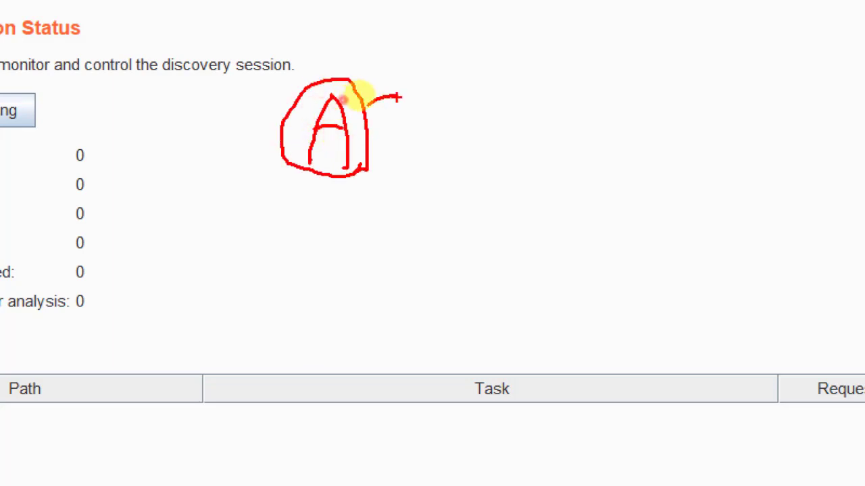
drag(448, 27, 566, 56)
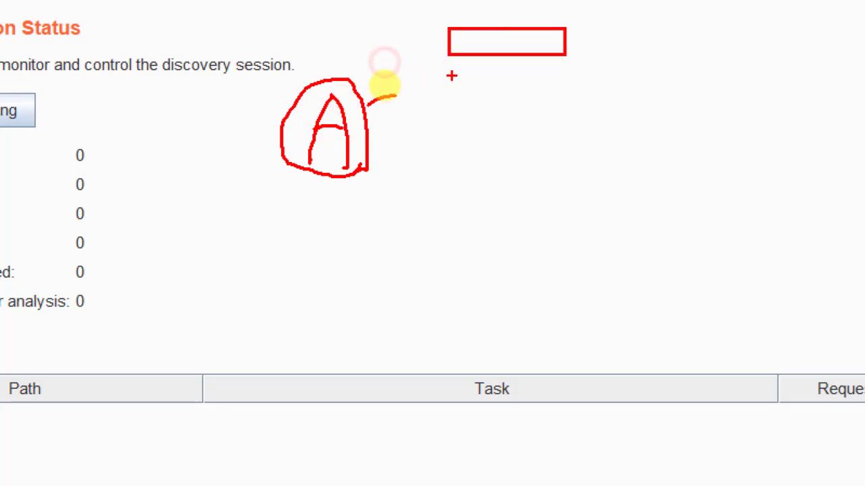
drag(450, 73, 574, 101)
drag(454, 121, 574, 146)
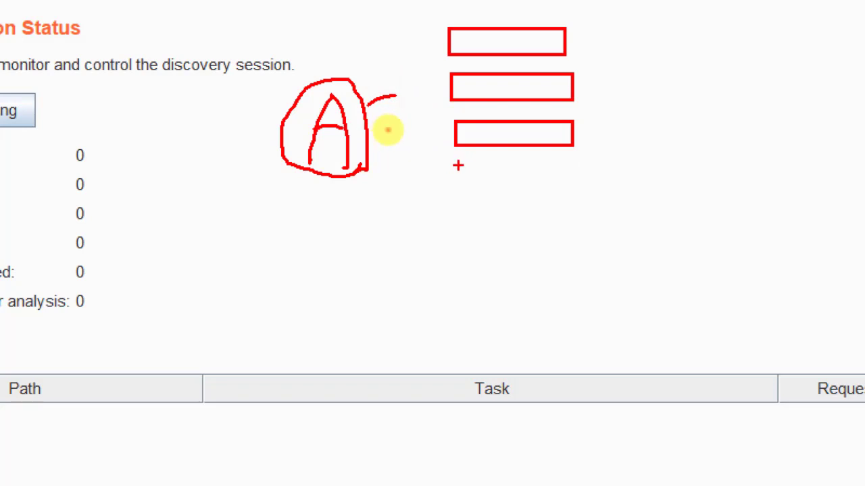
drag(458, 165, 580, 192)
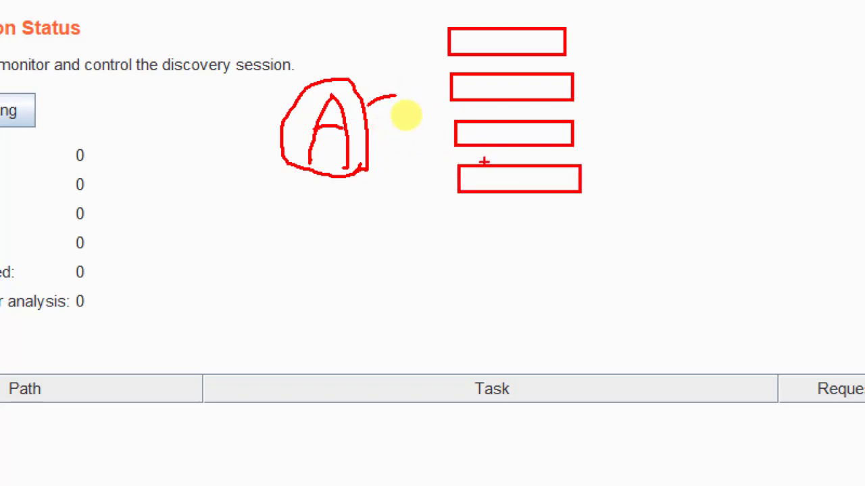
mouse_move(600, 15)
mouse_down()
mouse_move(610, 187)
mouse_move(628, 165)
mouse_up()
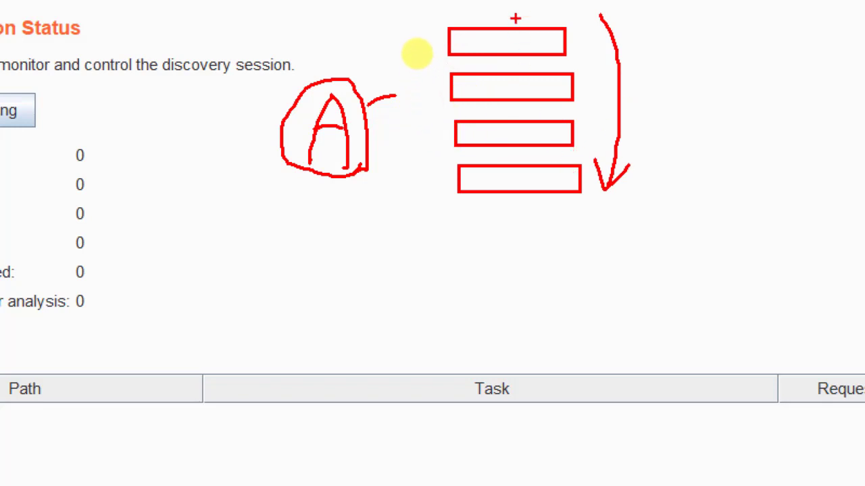
drag(517, 11, 535, 15)
mouse_move(537, 67)
mouse_down()
mouse_move(539, 76)
mouse_move(550, 66)
mouse_up()
drag(536, 117, 552, 116)
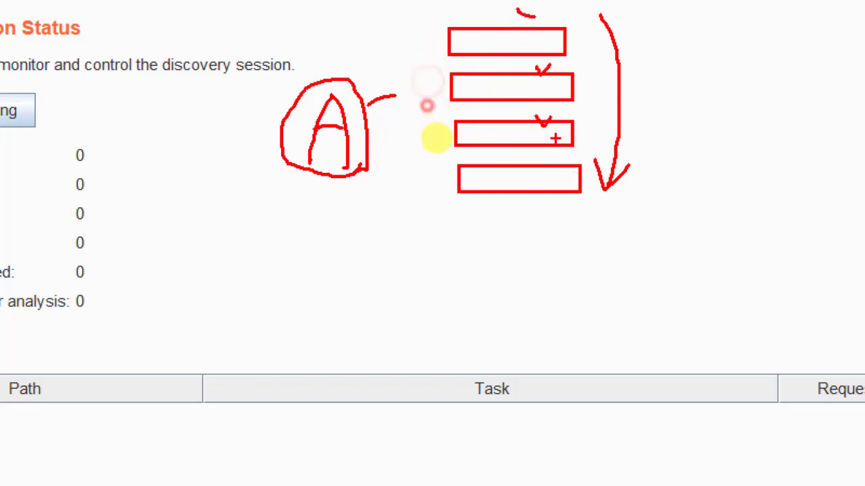
drag(544, 169, 564, 157)
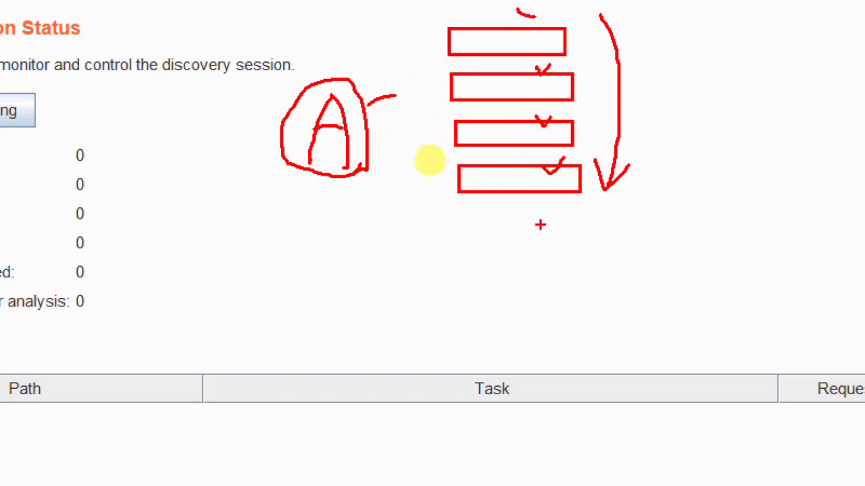
key(Escape)
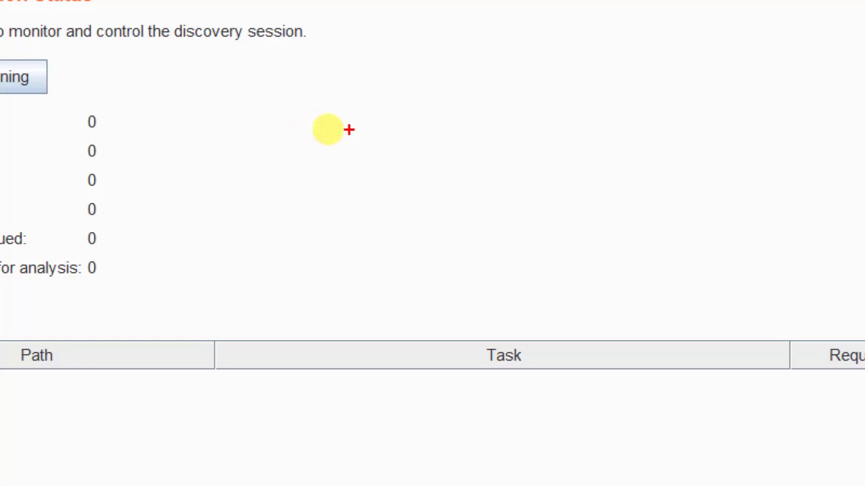
mouse_move(347, 79)
mouse_down()
mouse_move(336, 116)
mouse_move(356, 120)
mouse_move(388, 85)
mouse_move(375, 130)
mouse_up()
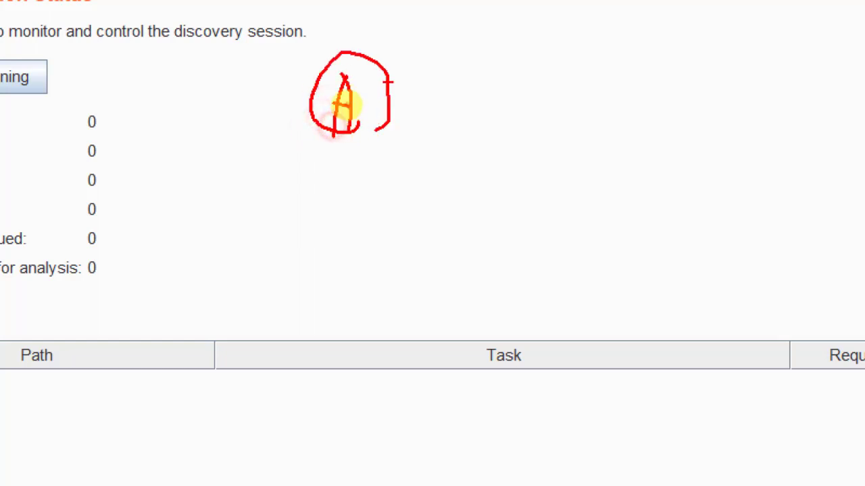
drag(386, 81, 415, 81)
drag(435, 31, 589, 70)
mouse_move(436, 83)
mouse_down()
mouse_move(494, 106)
mouse_move(585, 114)
mouse_up()
drag(444, 132, 578, 163)
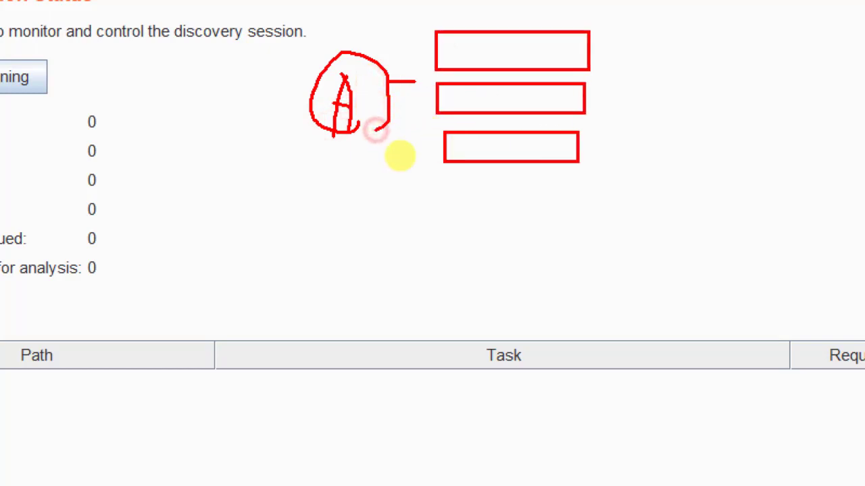
drag(446, 184, 590, 206)
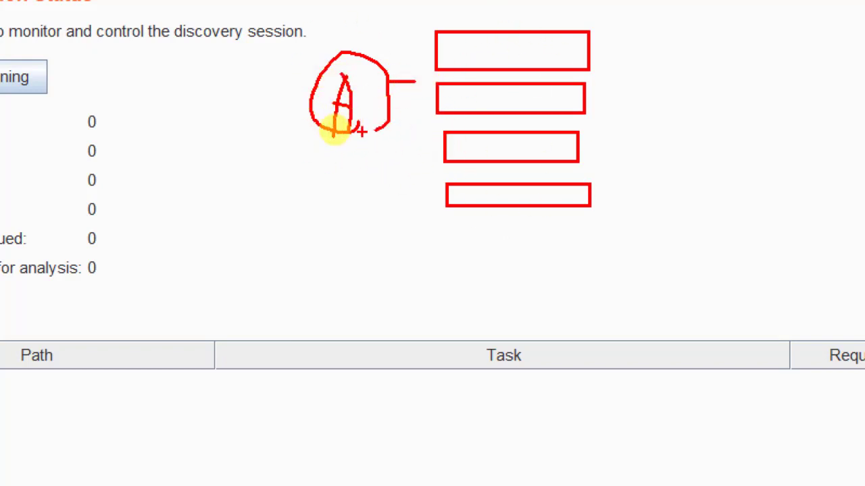
drag(400, 71, 429, 58)
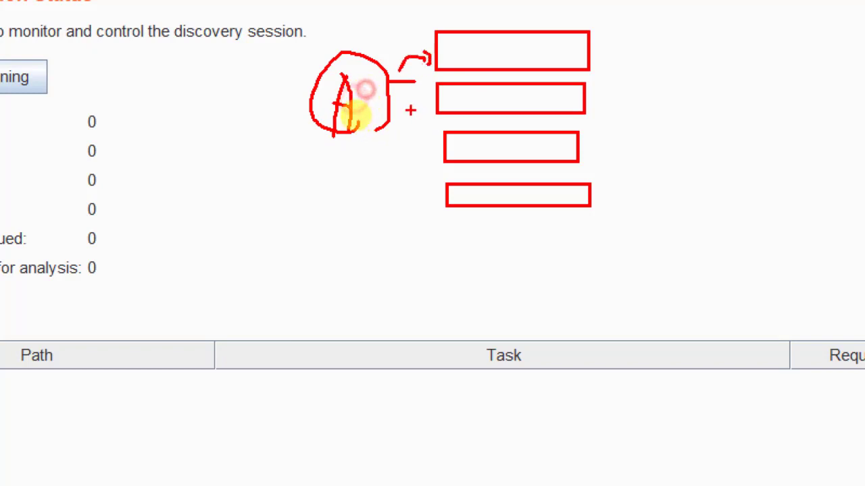
mouse_move(404, 101)
mouse_down()
mouse_move(429, 108)
mouse_move(414, 157)
mouse_move(424, 193)
mouse_move(407, 213)
mouse_up()
mouse_move(583, 49)
mouse_down()
mouse_move(621, 33)
mouse_move(600, 69)
mouse_up()
mouse_move(575, 100)
mouse_down()
mouse_move(610, 100)
mouse_move(616, 125)
mouse_up()
mouse_move(572, 145)
mouse_down()
mouse_move(625, 149)
mouse_move(623, 172)
mouse_up()
drag(573, 198, 620, 208)
drag(621, 208, 616, 223)
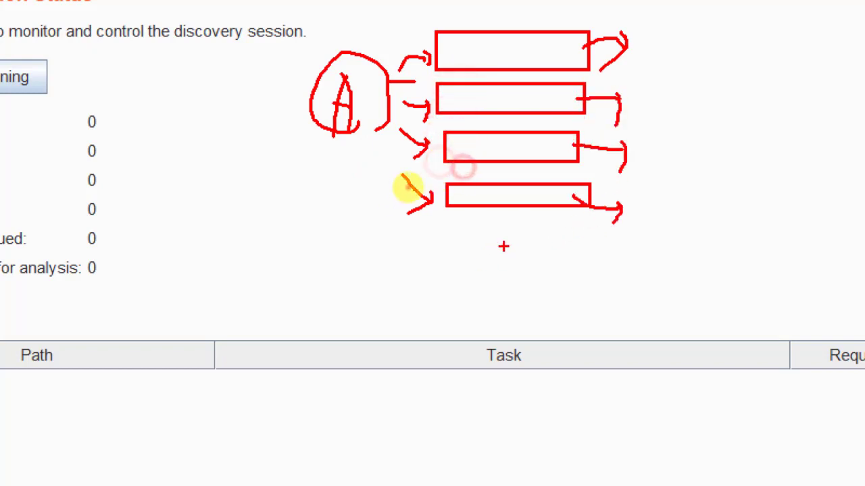
mouse_move(507, 240)
mouse_down()
mouse_move(489, 295)
mouse_move(494, 315)
mouse_up()
drag(488, 309, 488, 320)
drag(496, 327, 503, 331)
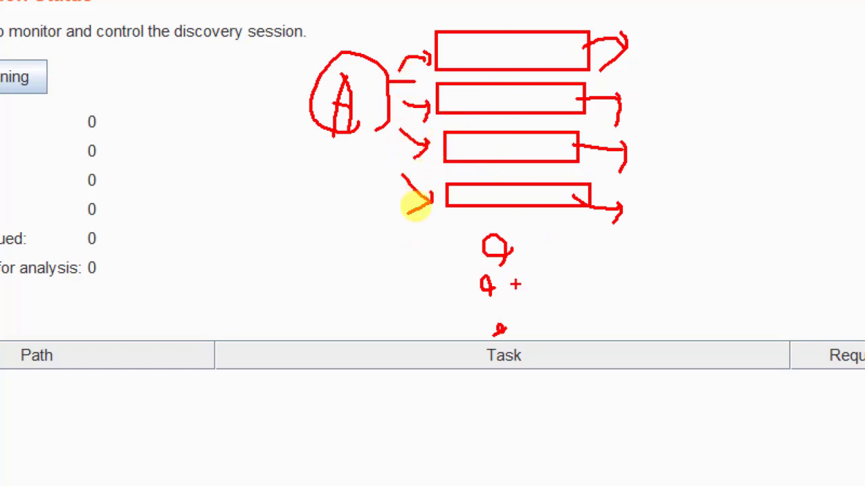
drag(481, 270, 535, 269)
drag(503, 312, 524, 315)
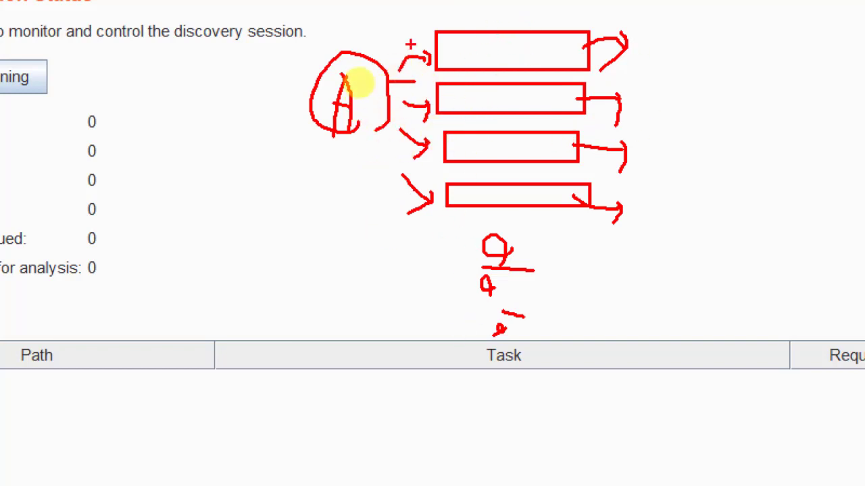
drag(433, 4, 447, 319)
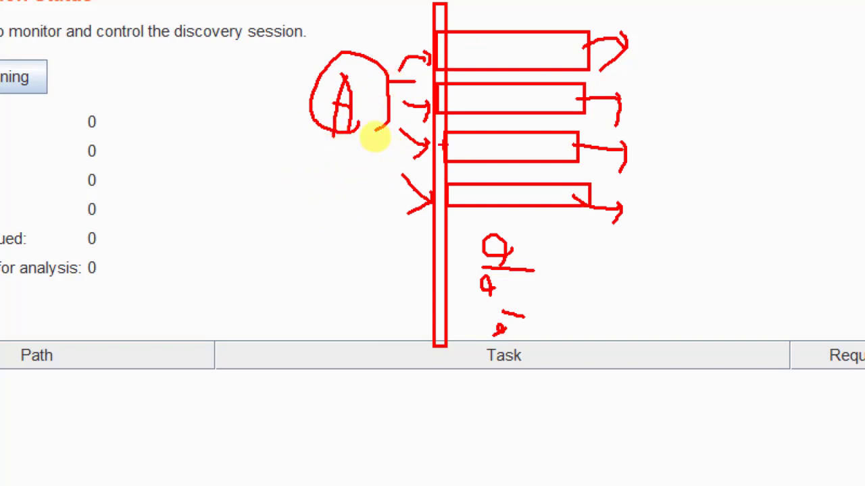
drag(420, 20, 433, 76)
drag(426, 108, 436, 123)
drag(429, 169, 431, 179)
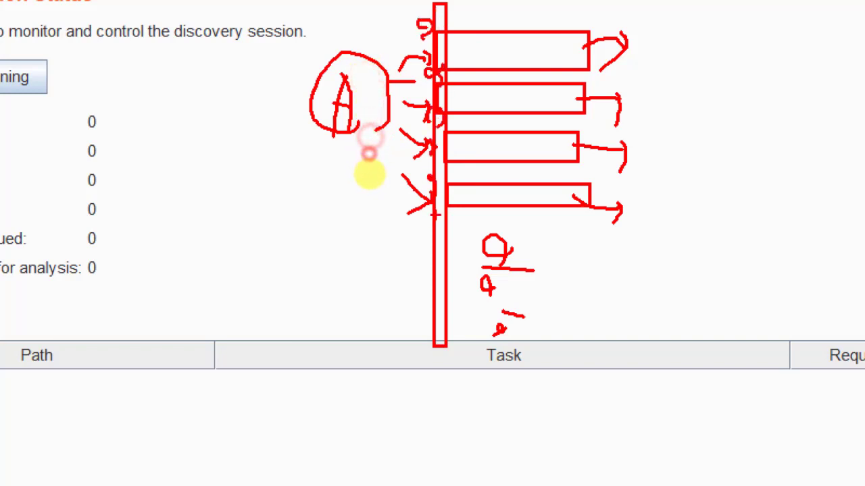
drag(427, 215, 429, 220)
drag(427, 292, 438, 268)
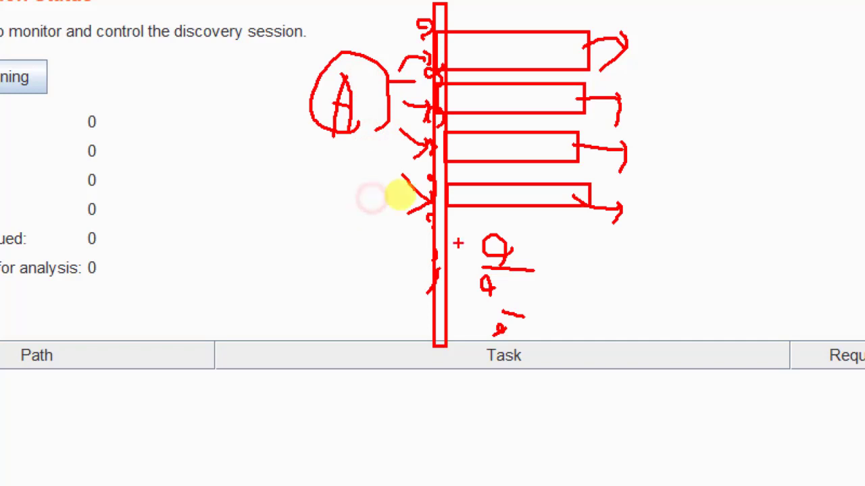
mouse_move(636, 282)
mouse_down()
mouse_move(676, 271)
mouse_move(716, 280)
mouse_move(754, 272)
mouse_up()
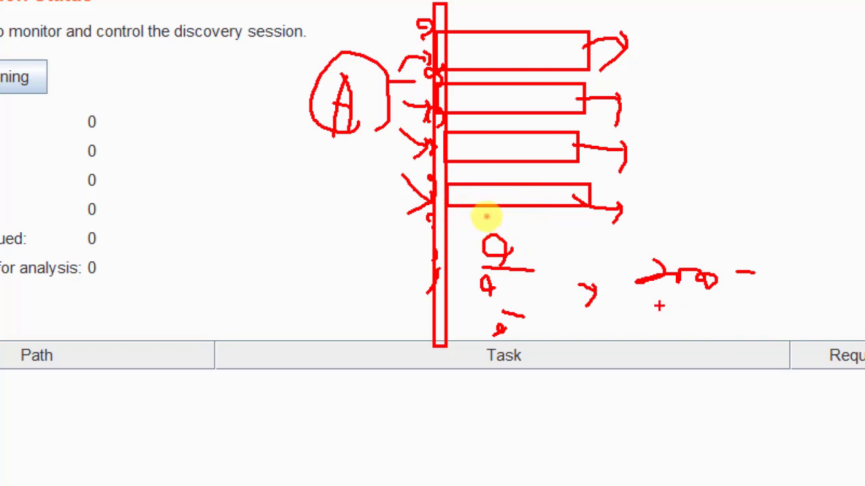
drag(690, 312, 727, 323)
click(752, 323)
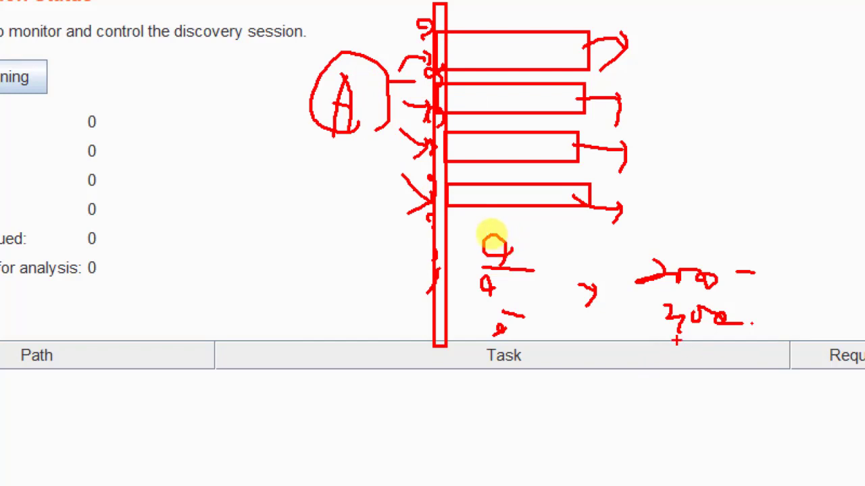
mouse_move(678, 348)
mouse_down()
mouse_move(675, 399)
mouse_move(705, 369)
mouse_move(763, 378)
mouse_move(662, 387)
mouse_up()
click(534, 253)
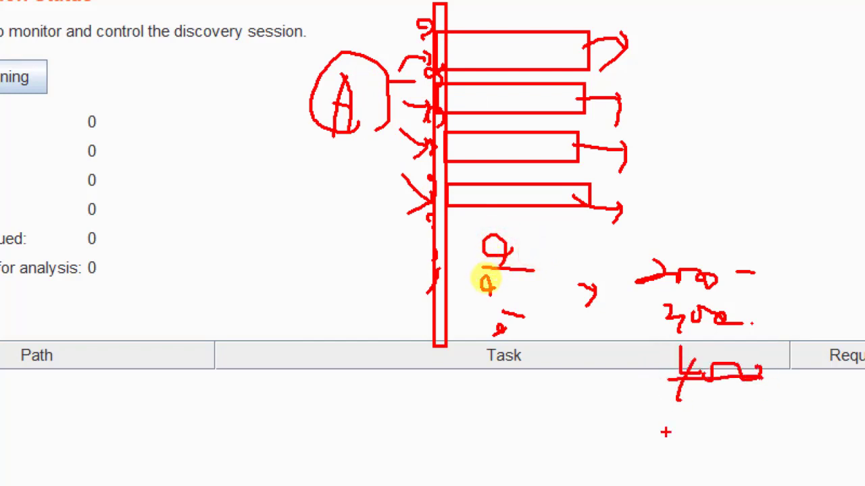
drag(688, 426, 762, 431)
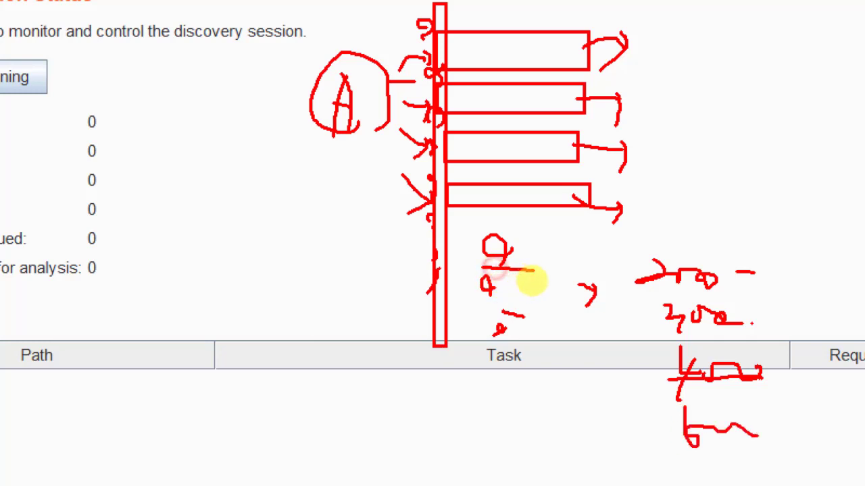
mouse_move(675, 329)
mouse_down()
mouse_move(782, 441)
mouse_move(679, 329)
mouse_up()
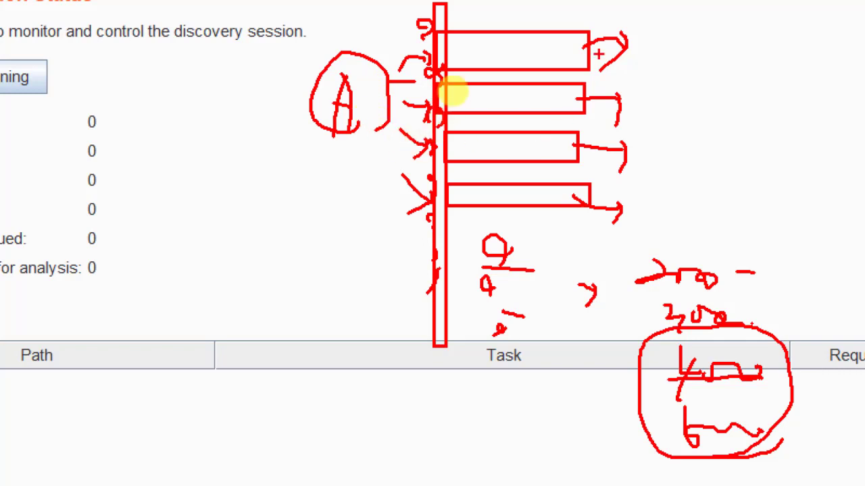
drag(550, 242, 573, 264)
drag(566, 300, 562, 314)
drag(575, 316, 569, 341)
drag(566, 353, 566, 373)
drag(578, 377, 578, 391)
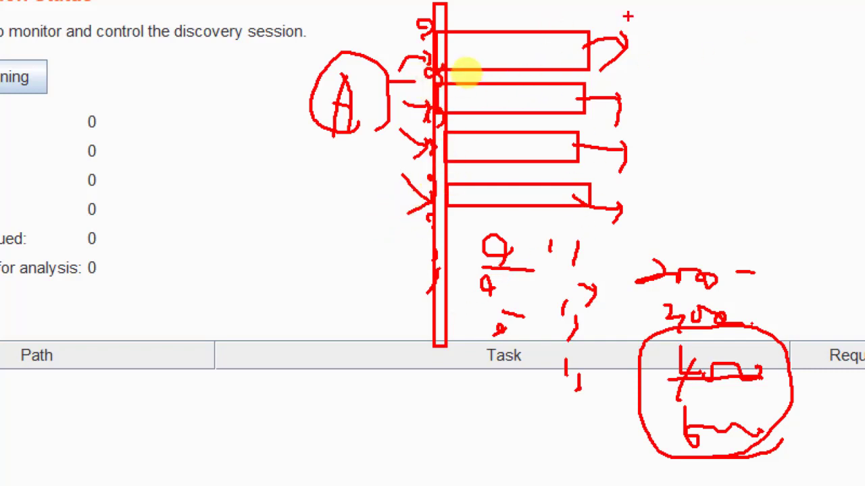
mouse_move(631, 12)
mouse_down()
mouse_move(637, 93)
mouse_move(672, 118)
mouse_up()
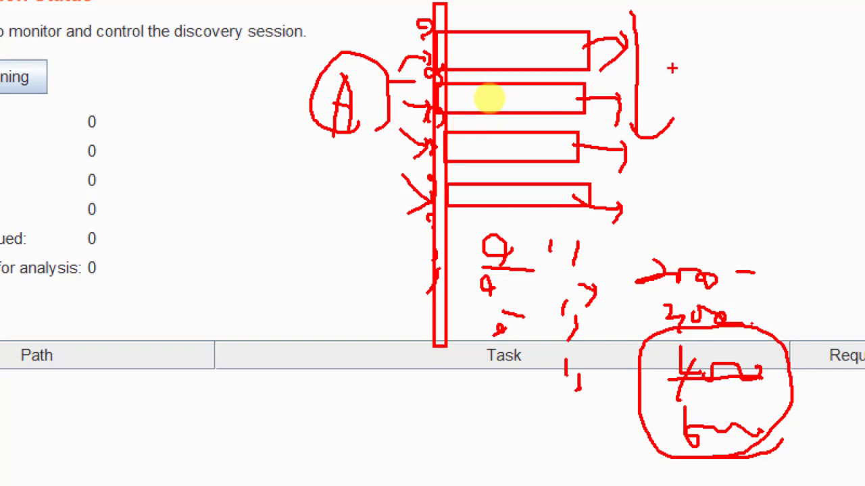
key(Escape)
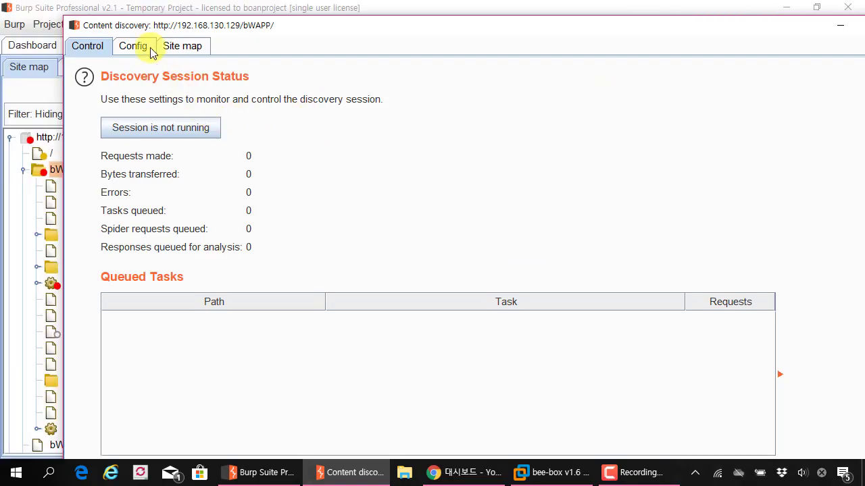
Open the content discovery session's configuration and examine its start directory, discovery scope and subdirectory recursion settings.
click(150, 49)
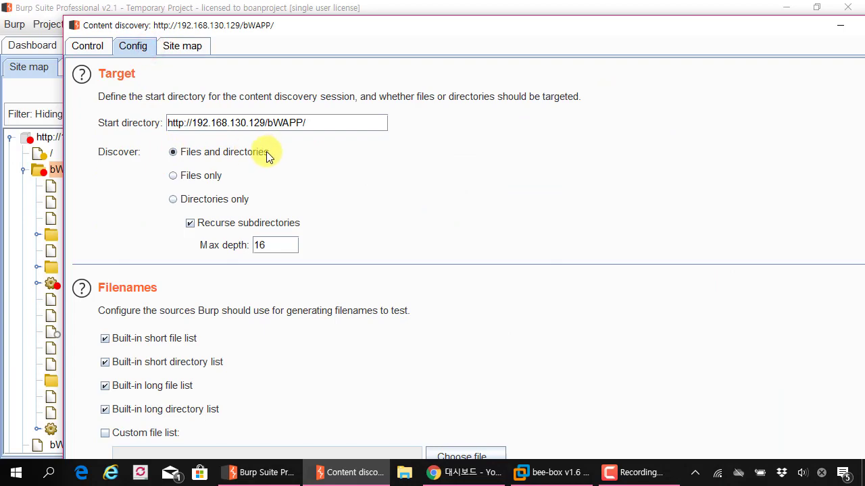
scroll(238, 189, down, 3)
scroll(239, 186, up, 3)
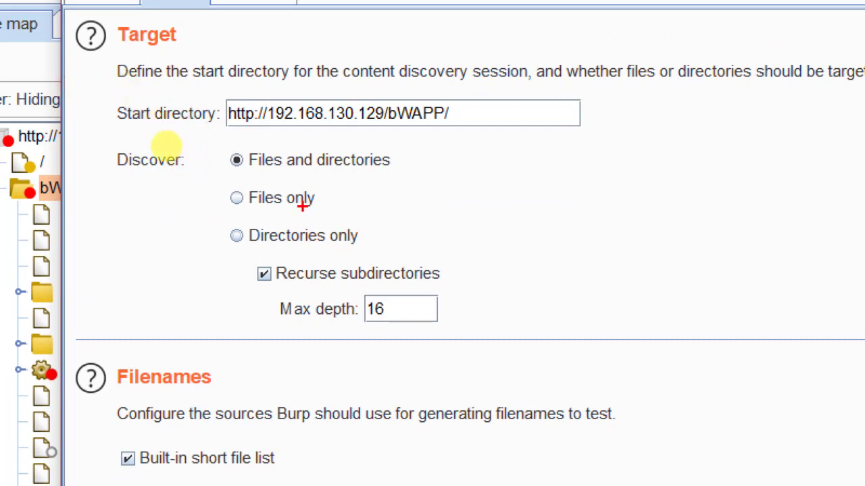
drag(398, 144, 420, 144)
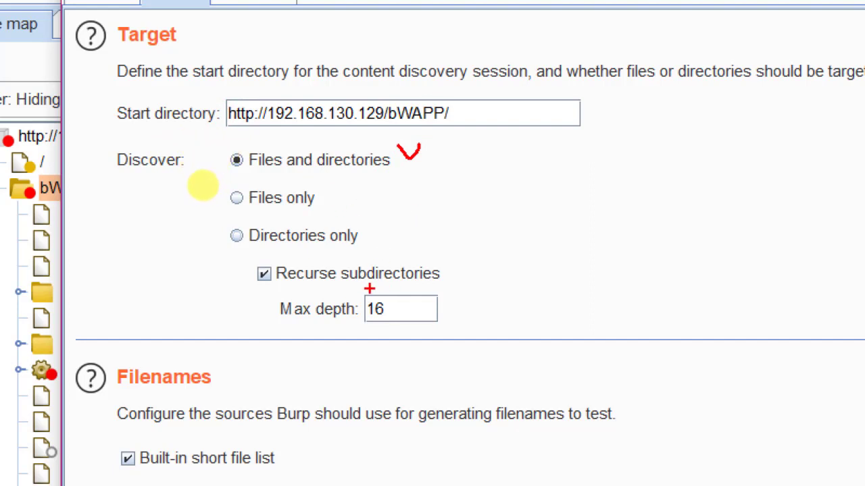
drag(336, 256, 460, 292)
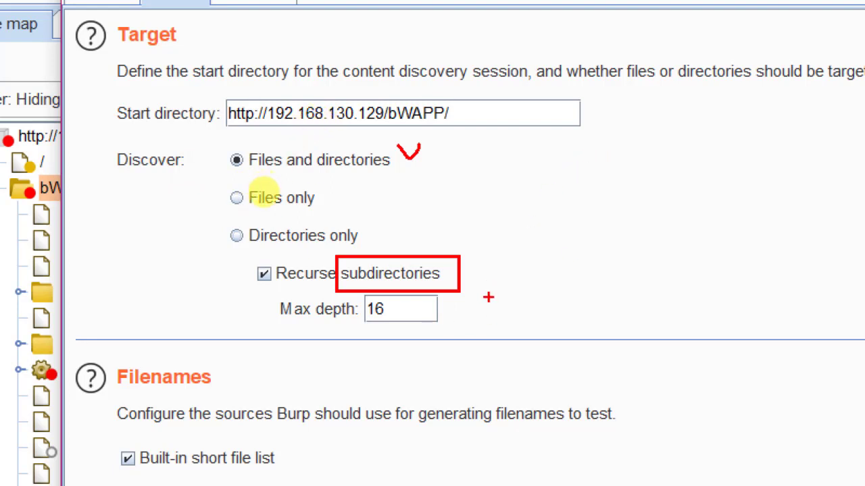
drag(490, 219, 541, 200)
drag(530, 233, 553, 236)
drag(557, 262, 574, 260)
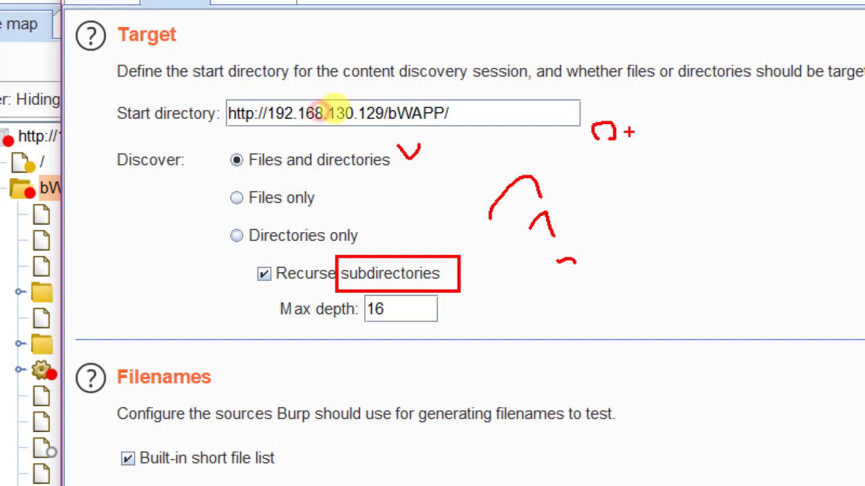
mouse_move(629, 132)
mouse_down()
mouse_move(686, 125)
mouse_move(706, 134)
mouse_move(763, 120)
mouse_move(771, 132)
mouse_up()
mouse_move(802, 133)
mouse_down()
mouse_move(831, 230)
mouse_move(807, 267)
mouse_move(830, 255)
mouse_up()
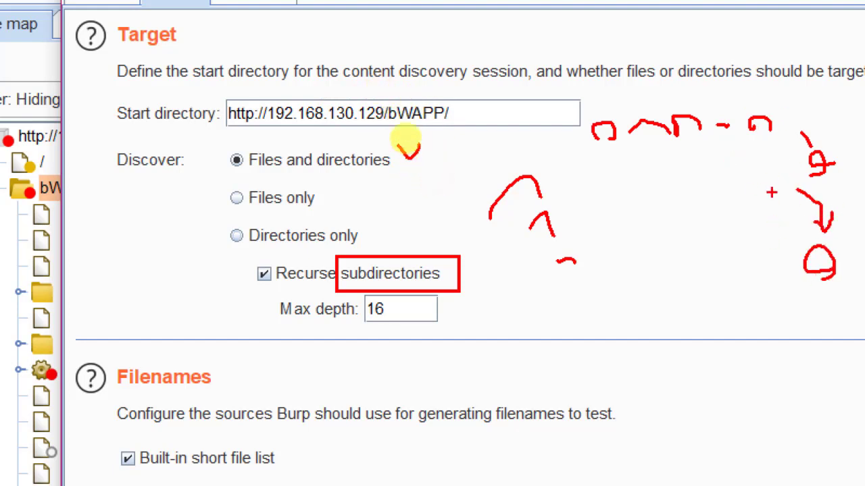
drag(665, 52, 708, 299)
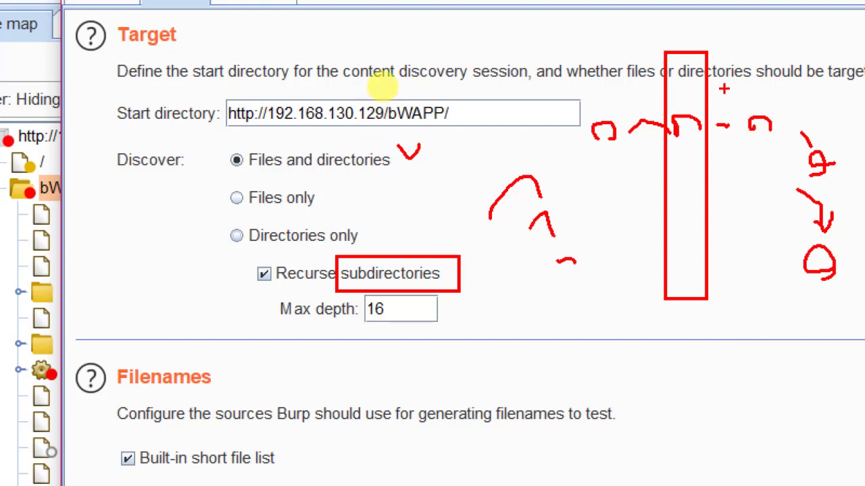
mouse_move(742, 152)
mouse_down()
mouse_move(750, 185)
mouse_move(790, 192)
mouse_up()
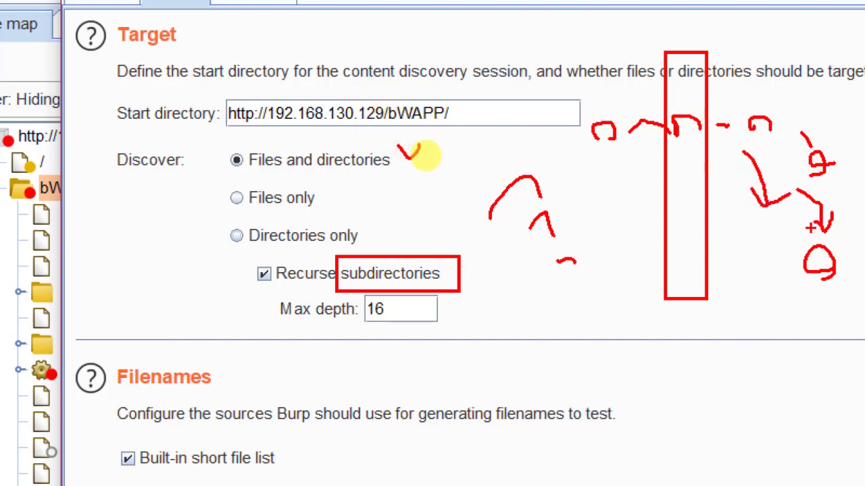
Set the maximum depth for recursing subdirectories to 3 in the discovery target settings.
drag(203, 319, 432, 331)
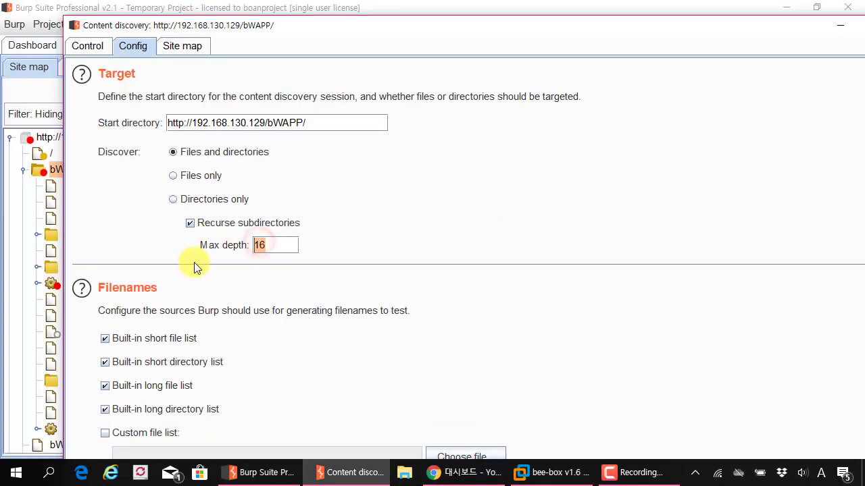
text(3)
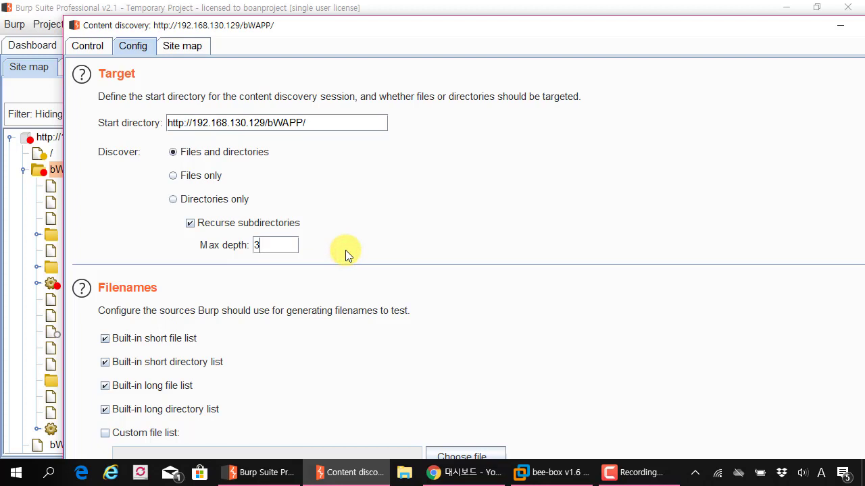
double_click(255, 246)
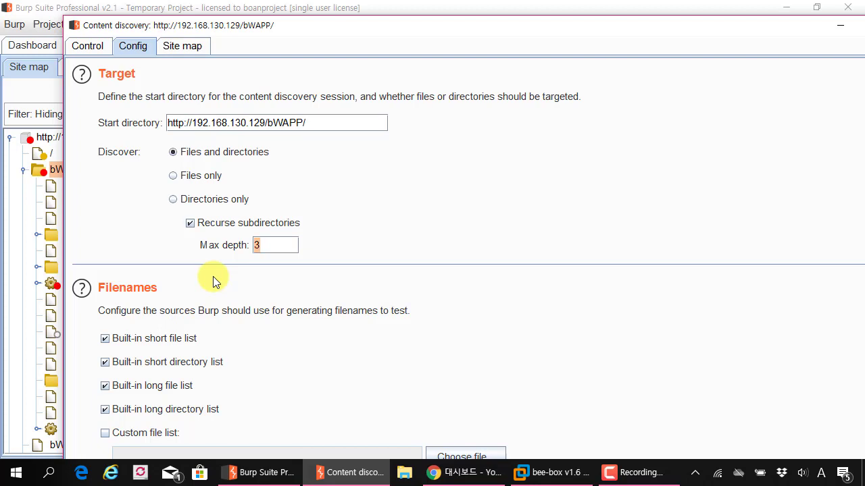
Examine the built-in short and long file and directory lists offered as filename sources.
scroll(213, 276, down, 3)
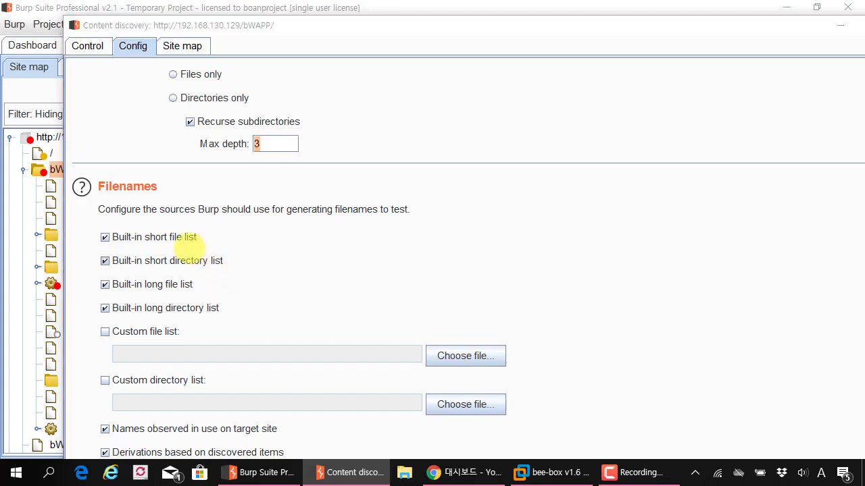
click(74, 236)
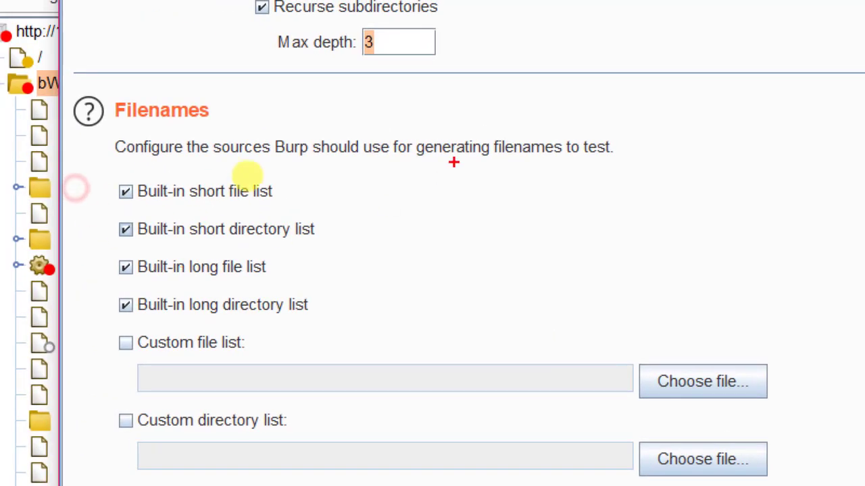
drag(521, 160, 623, 159)
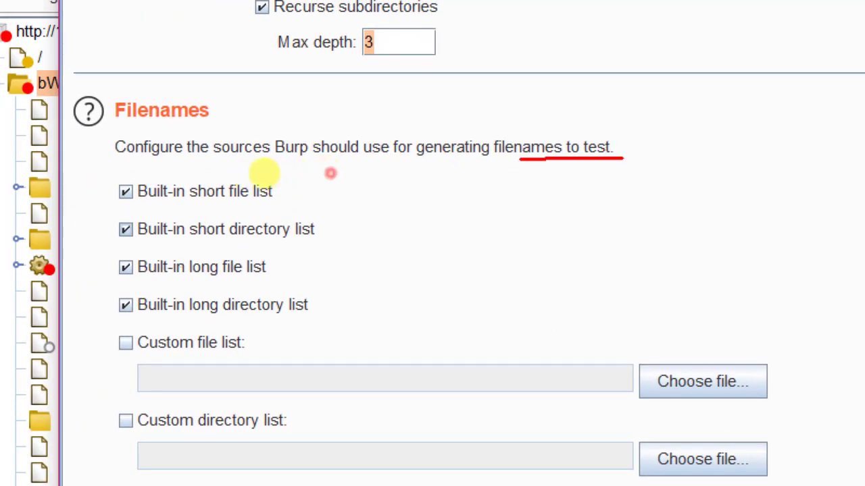
drag(381, 145, 520, 157)
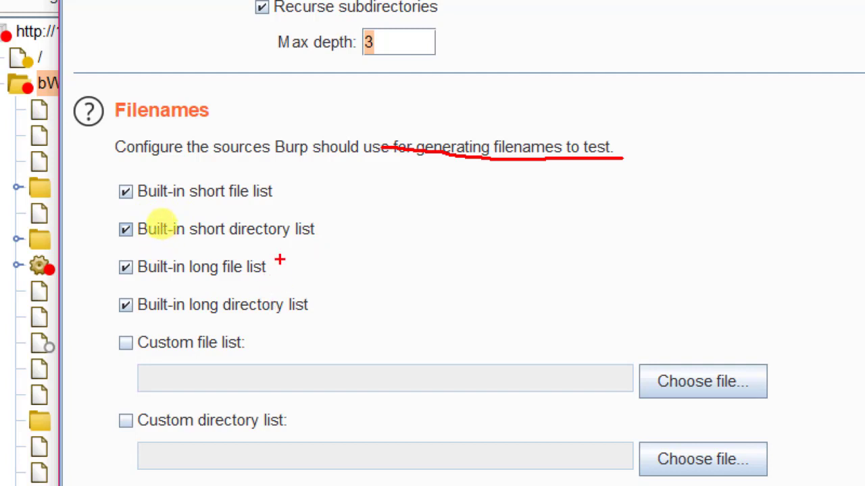
mouse_move(279, 257)
mouse_down()
mouse_move(298, 248)
mouse_move(336, 271)
mouse_move(330, 311)
mouse_up()
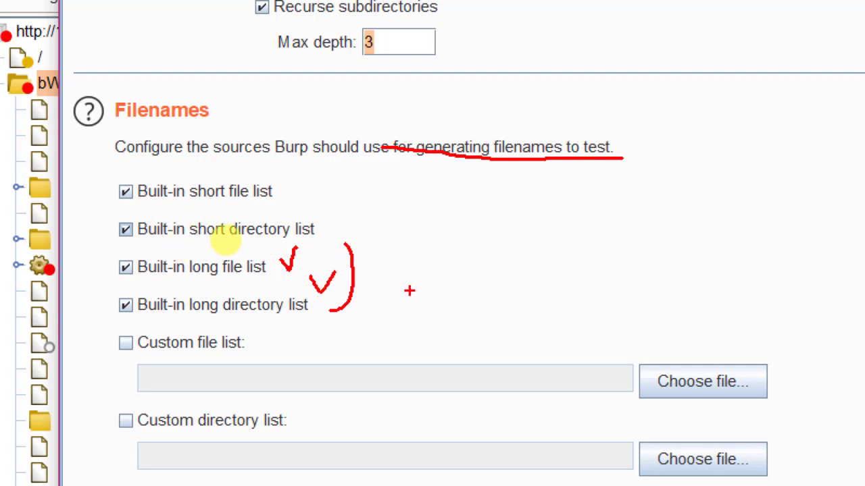
drag(365, 269, 407, 294)
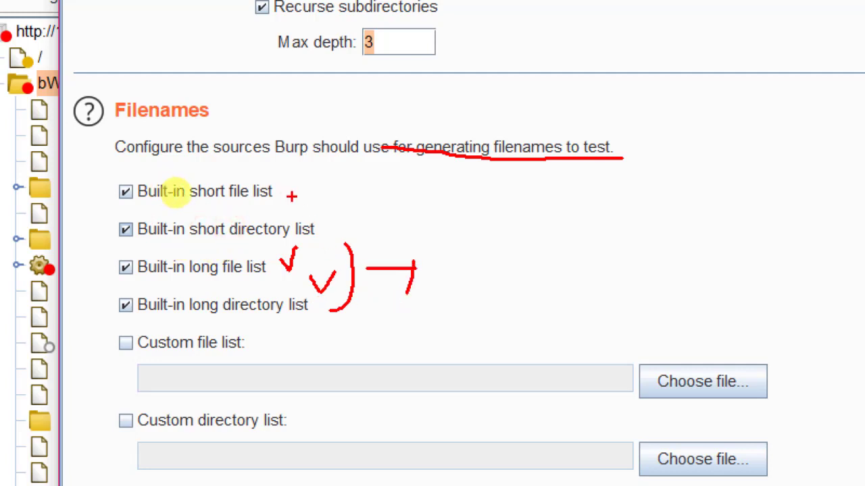
drag(328, 185, 322, 238)
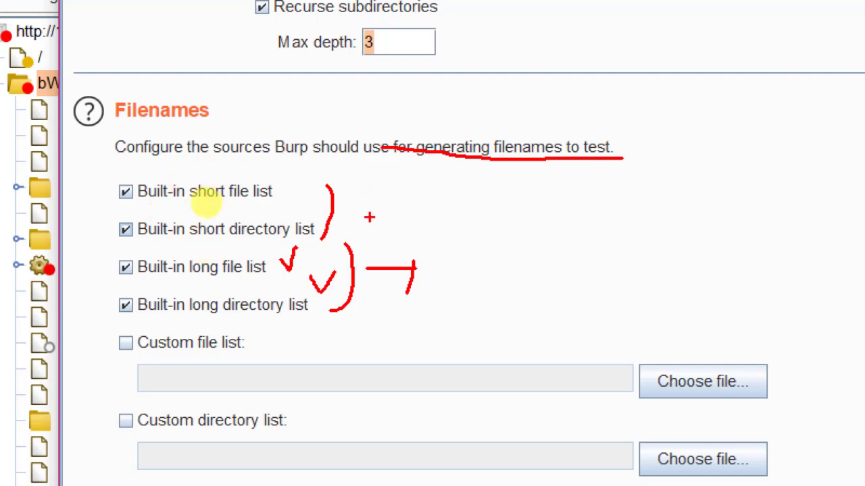
drag(350, 177, 363, 176)
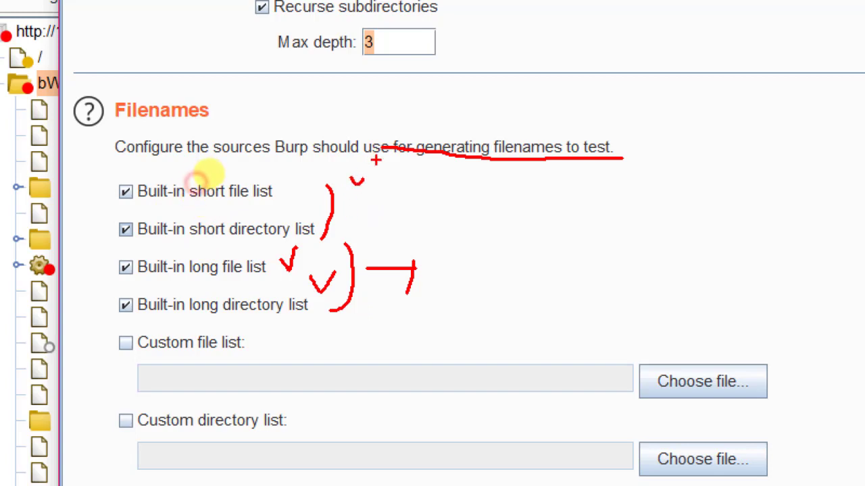
key(Escape)
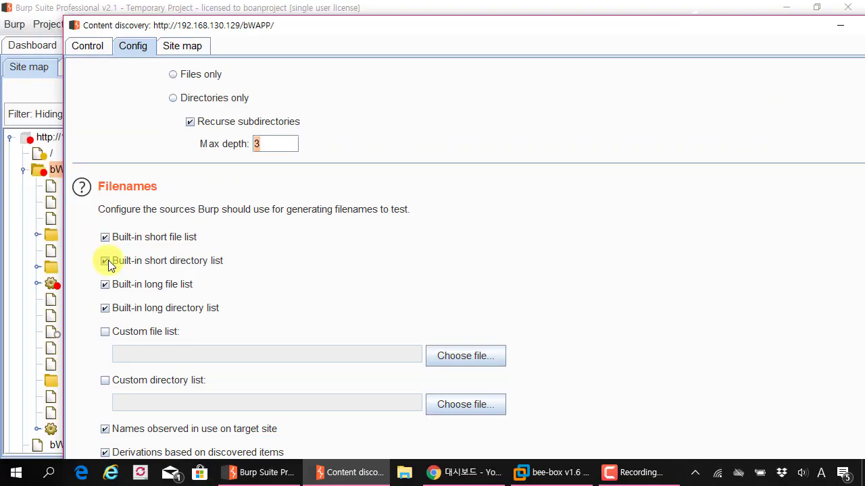
Disable the built-in long file list and the built-in long directory list as filename sources.
click(139, 285)
click(166, 308)
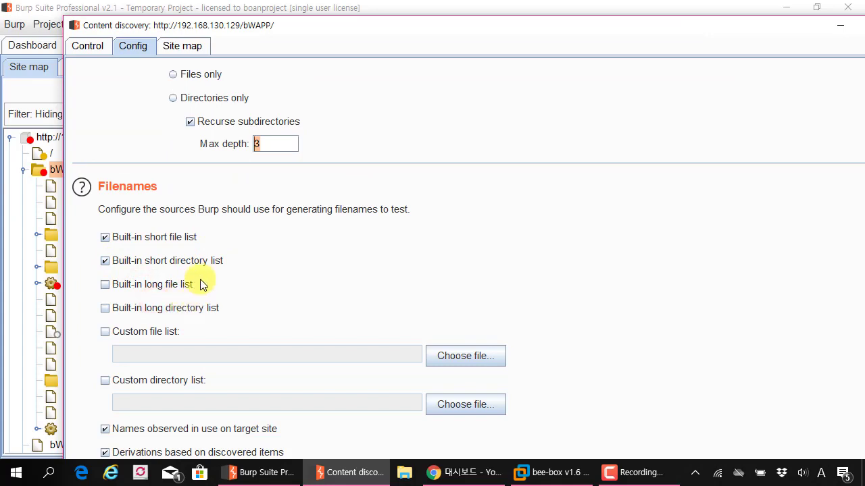
Review the custom list, observed name and derivation options, and the file extension settings for the discovery session.
scroll(203, 285, down, 3)
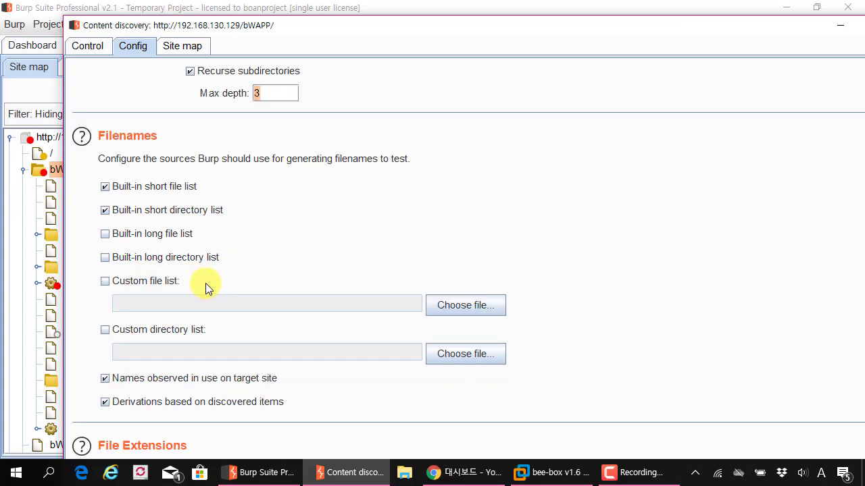
scroll(202, 317, down, 6)
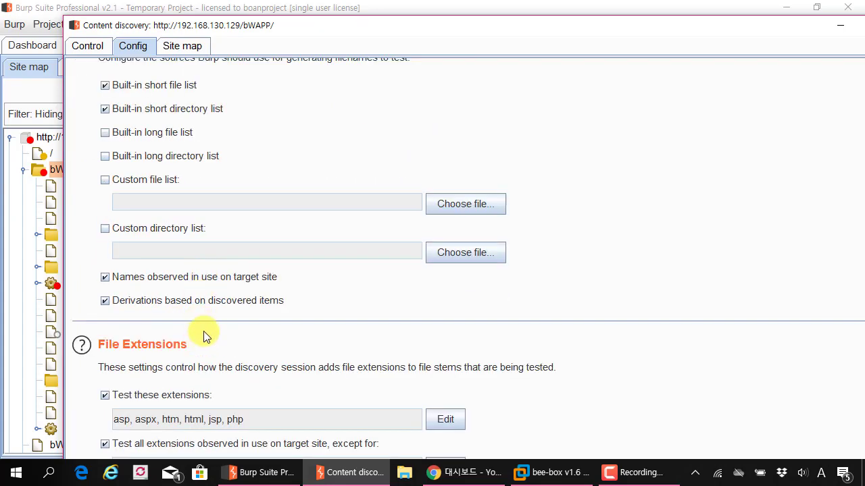
scroll(206, 337, down, 3)
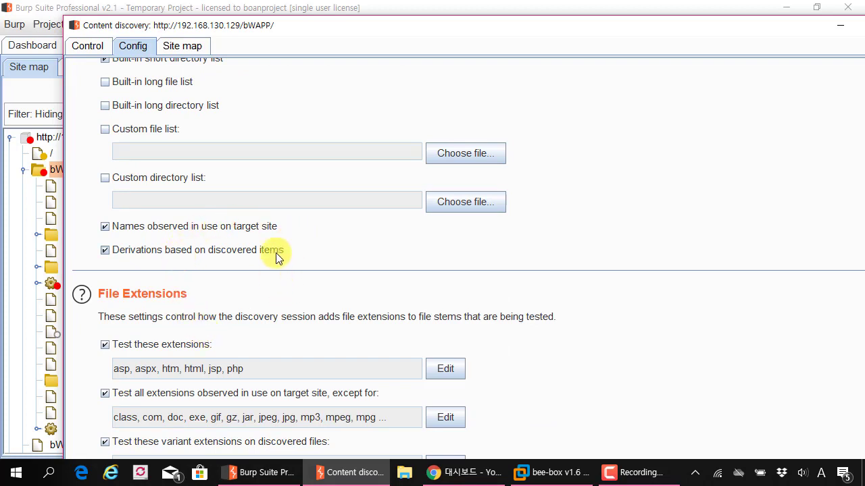
scroll(276, 253, down, 6)
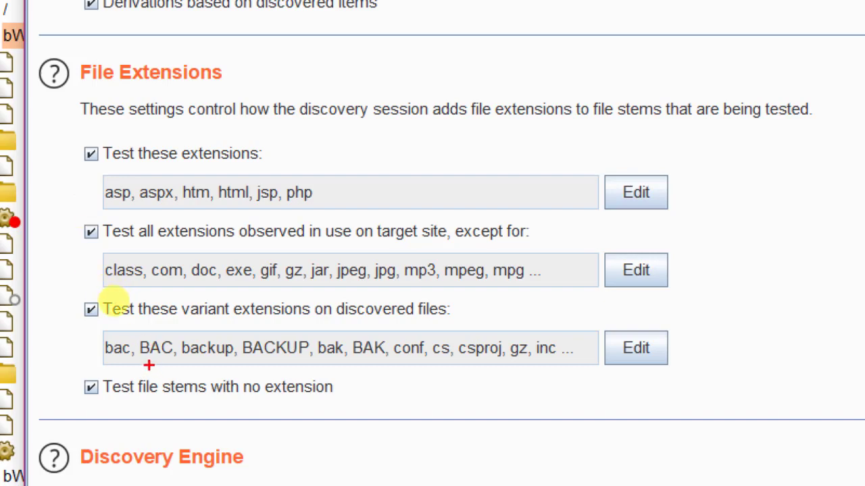
drag(62, 312, 82, 305)
drag(56, 128, 77, 127)
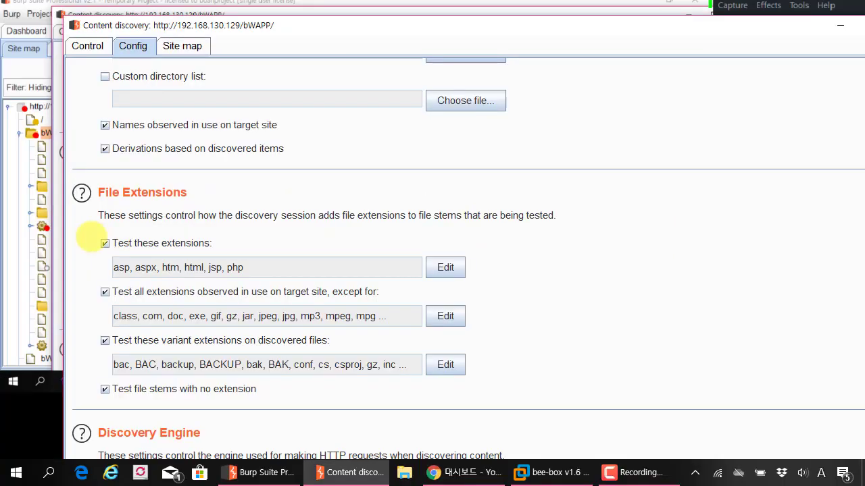
Open the list of variant extensions tested on discovered files and examine its backup and temporary file entries.
click(449, 365)
scroll(412, 267, down, 4)
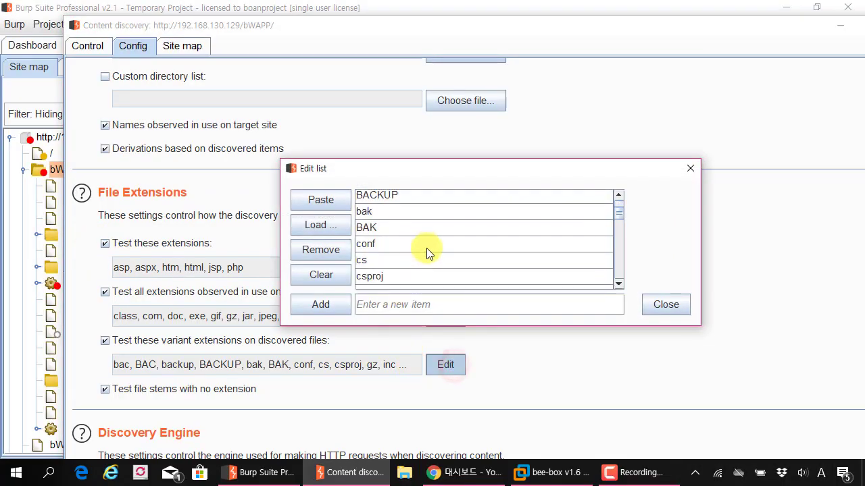
scroll(426, 250, down, 5)
scroll(426, 251, up, 7)
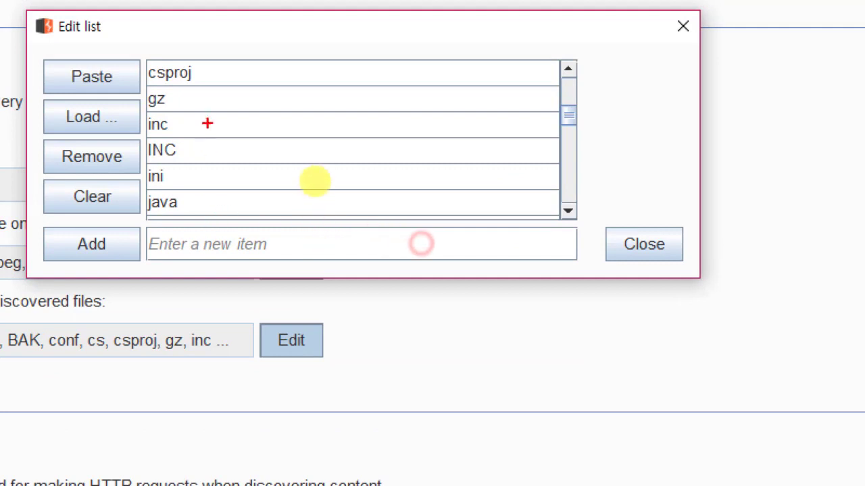
drag(244, 95, 234, 220)
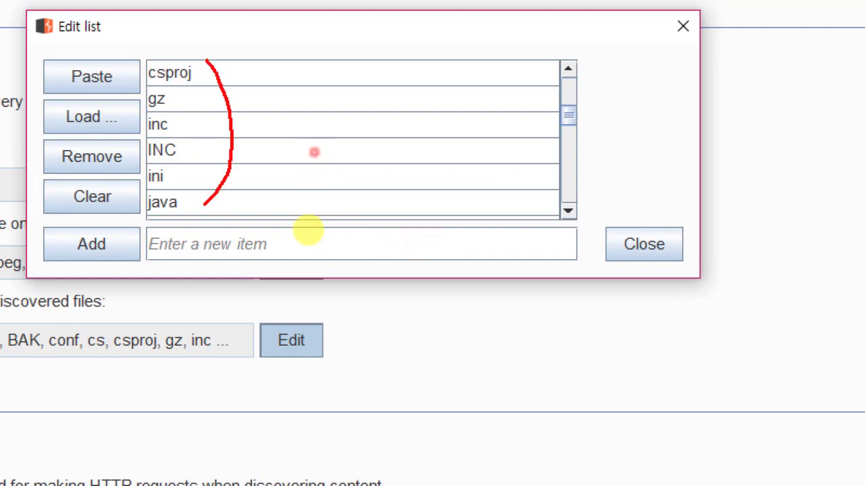
drag(187, 54, 200, 50)
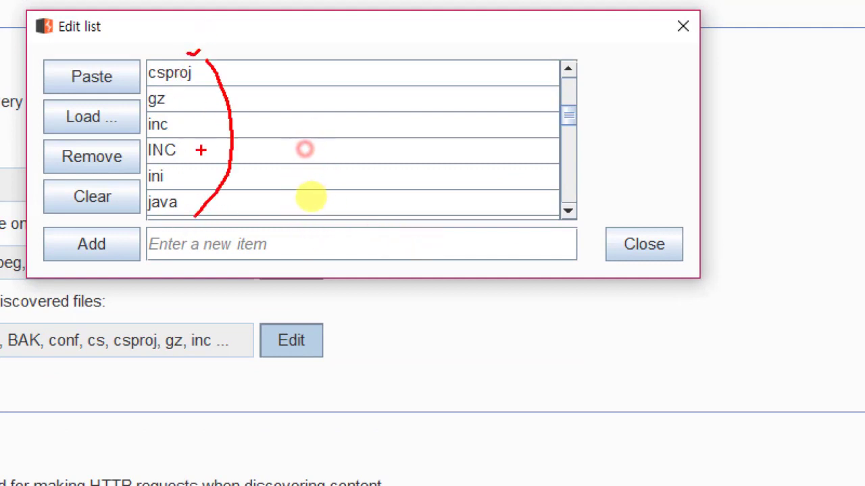
drag(192, 137, 210, 134)
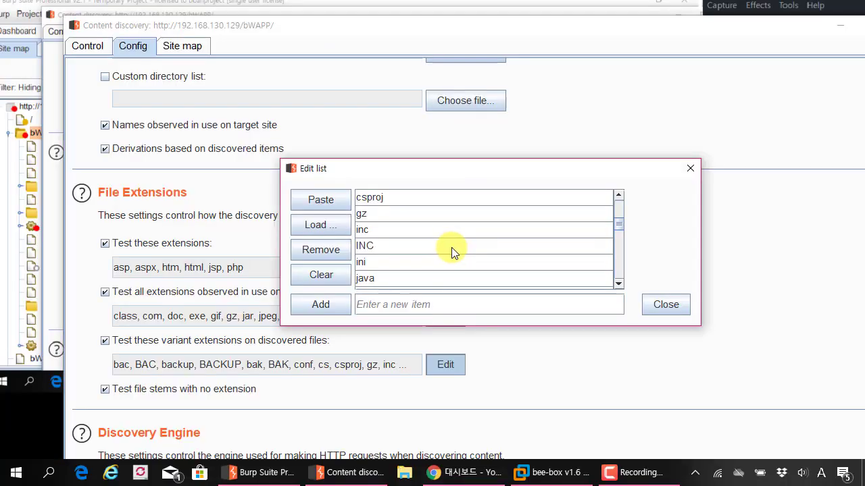
scroll(453, 252, down, 3)
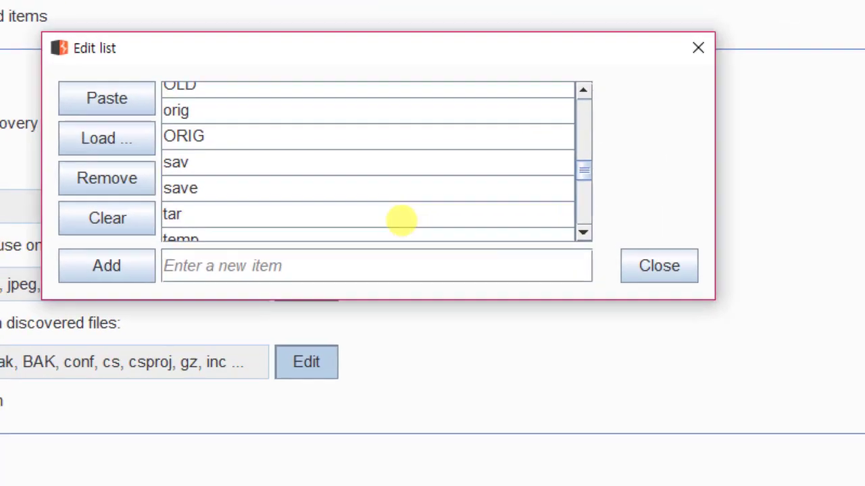
mouse_move(248, 133)
mouse_down()
mouse_move(258, 137)
mouse_move(250, 159)
mouse_up()
drag(260, 197, 267, 192)
drag(274, 131, 263, 216)
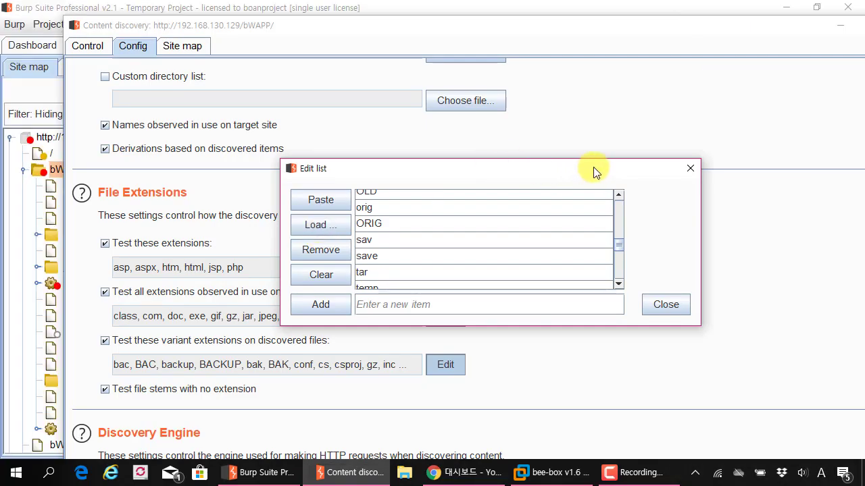
Close the variant extensions list and review the discovery engine's case sensitivity, site map, spidering and thread settings.
click(712, 55)
scroll(285, 284, down, 5)
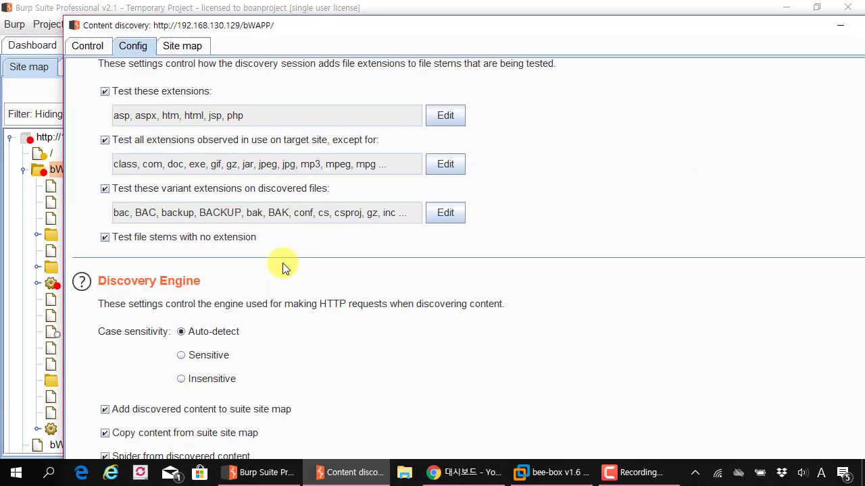
scroll(287, 251, down, 3)
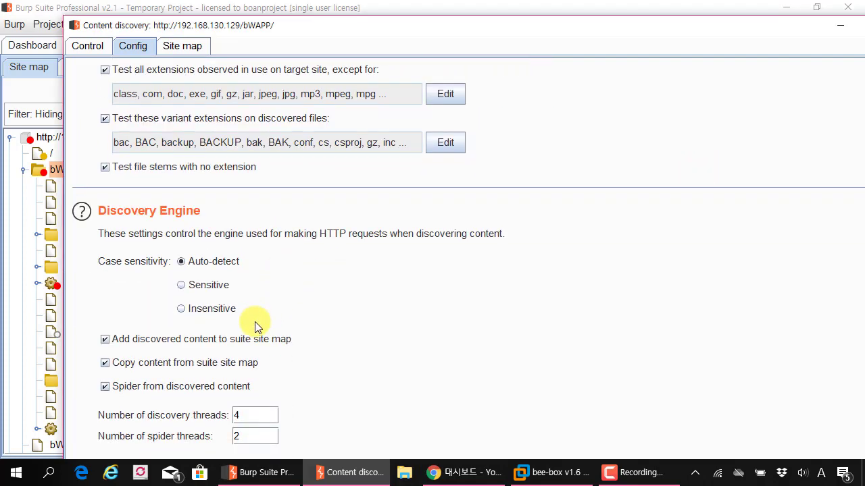
click(119, 327)
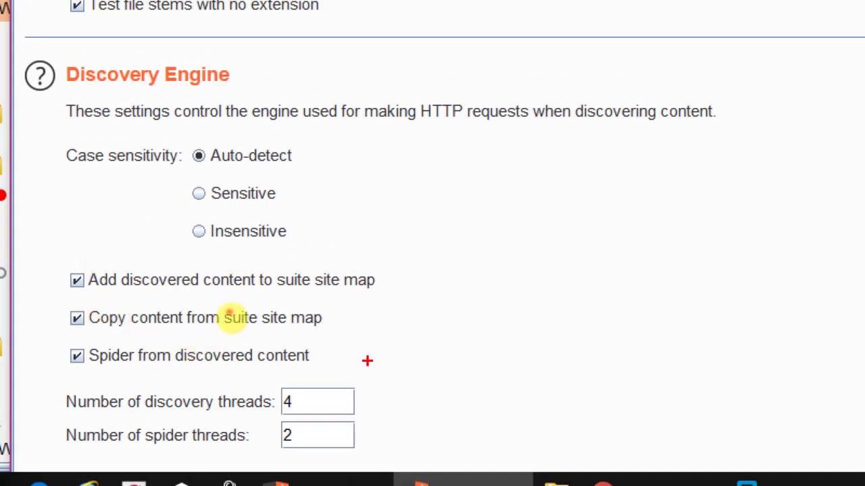
drag(367, 361, 358, 439)
mouse_move(388, 382)
mouse_down()
mouse_move(411, 361)
mouse_move(432, 406)
mouse_move(379, 378)
mouse_up()
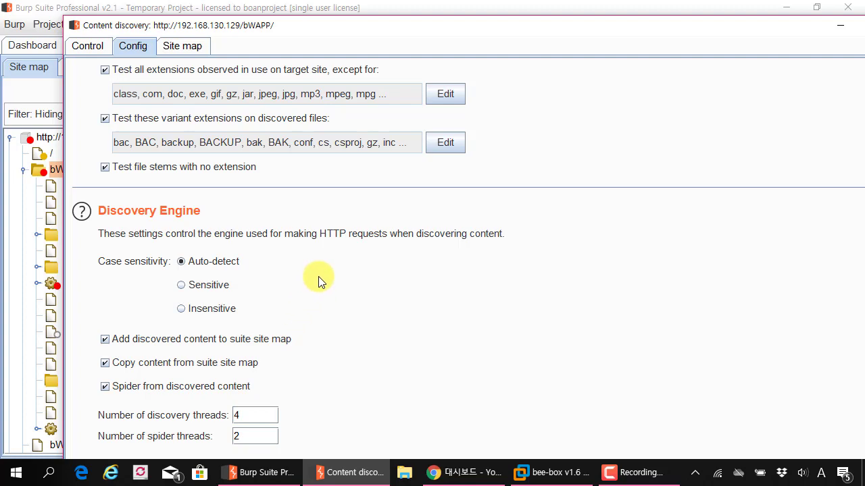
Show the discovery session's own site map and arrange its window beside the main target site map.
scroll(318, 276, up, 3)
drag(371, 31, 320, 16)
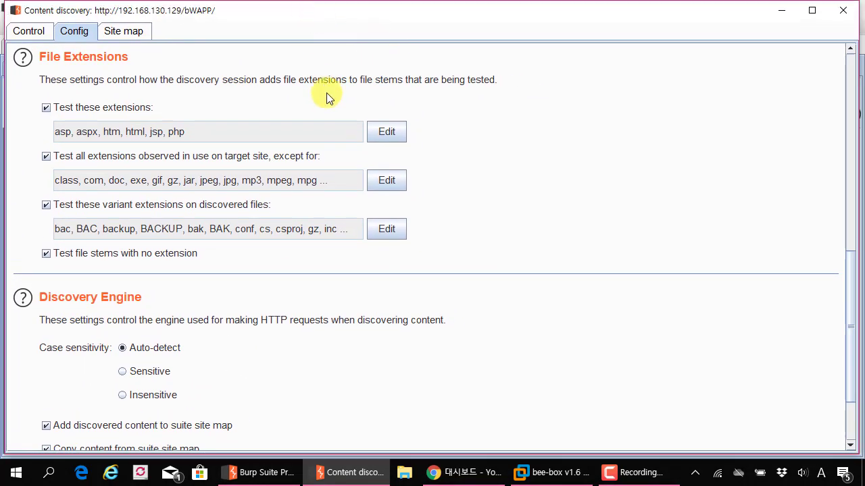
click(127, 36)
click(88, 33)
click(127, 36)
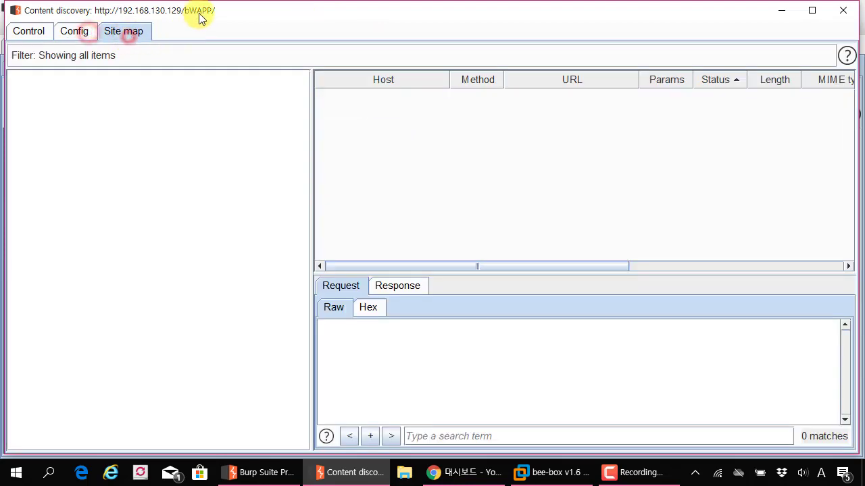
drag(199, 19, 389, 33)
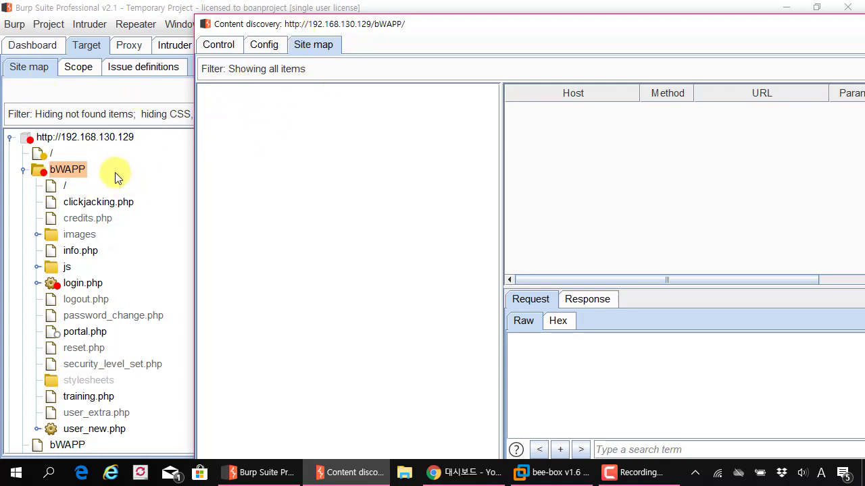
Review the discovery session's status, its filename source settings and its site map.
click(218, 45)
click(309, 49)
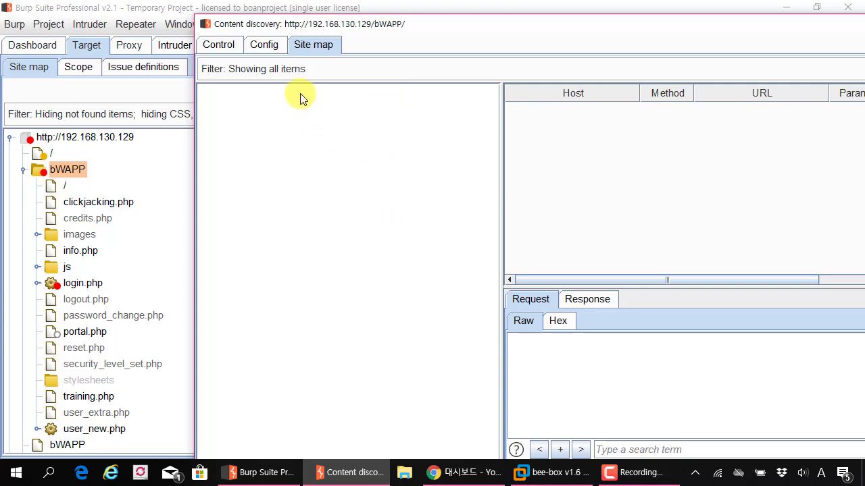
click(222, 46)
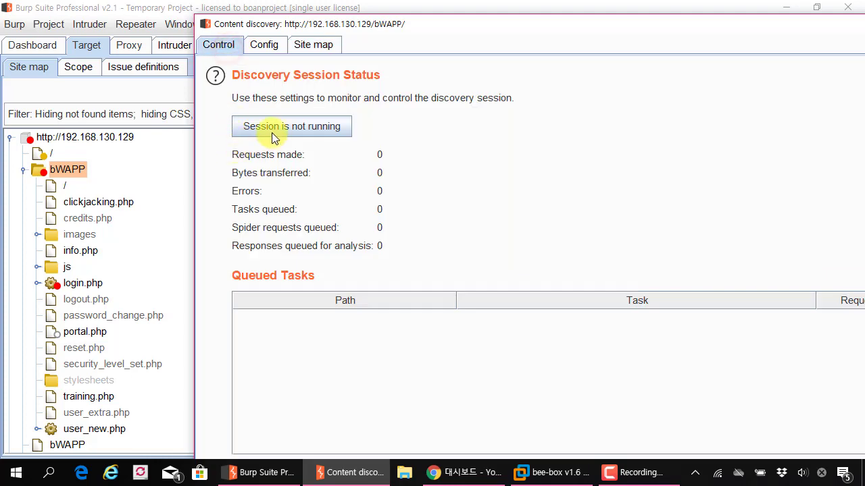
click(263, 45)
scroll(339, 142, up, 3)
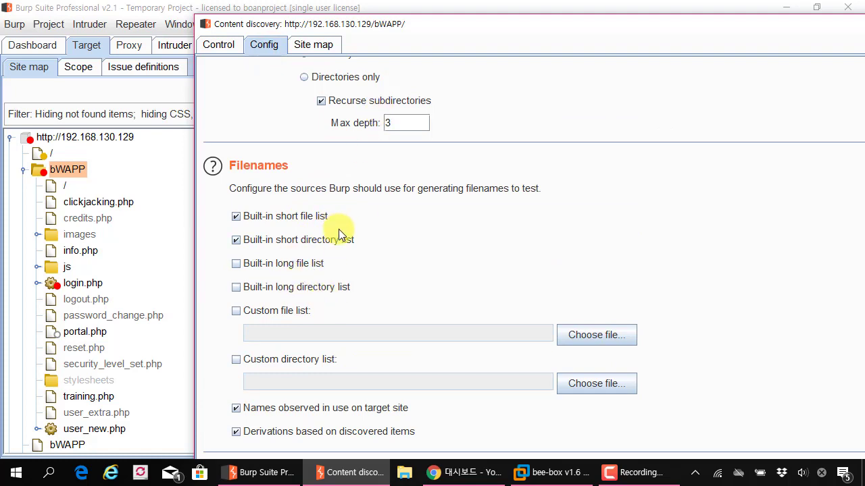
click(328, 49)
click(267, 45)
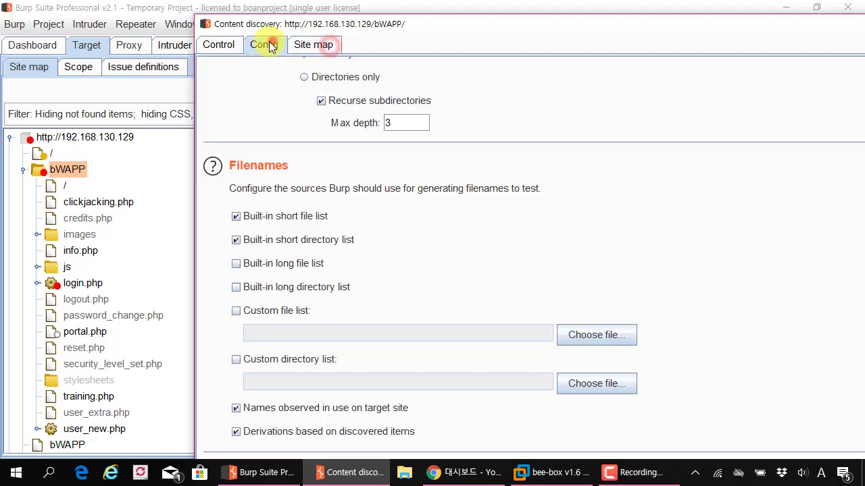
click(316, 46)
click(266, 46)
click(215, 48)
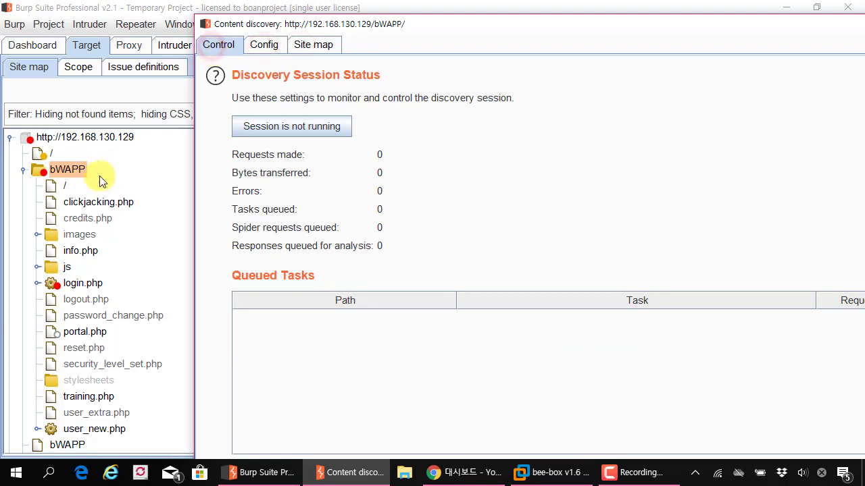
Start the content discovery session for the bWAPP folder.
click(76, 172)
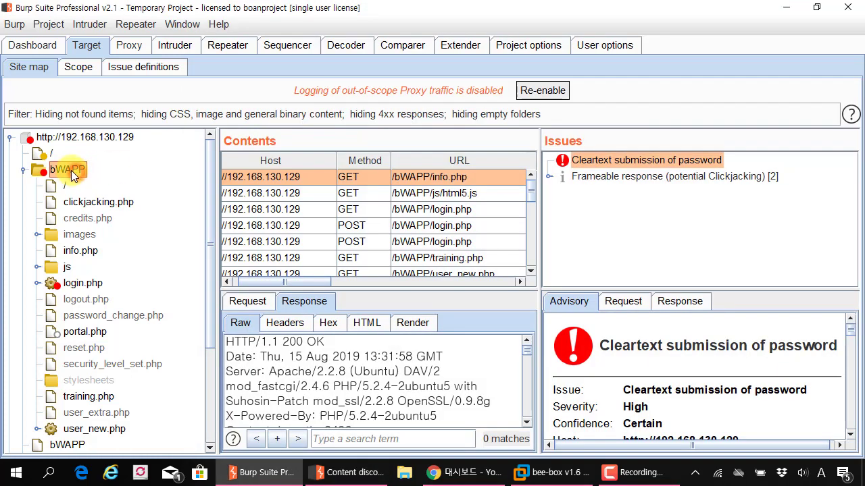
key(alt+Tab)
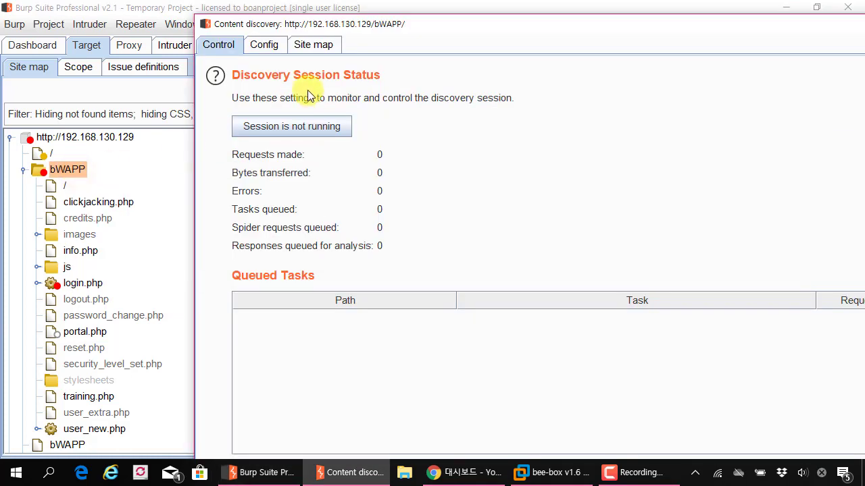
click(319, 126)
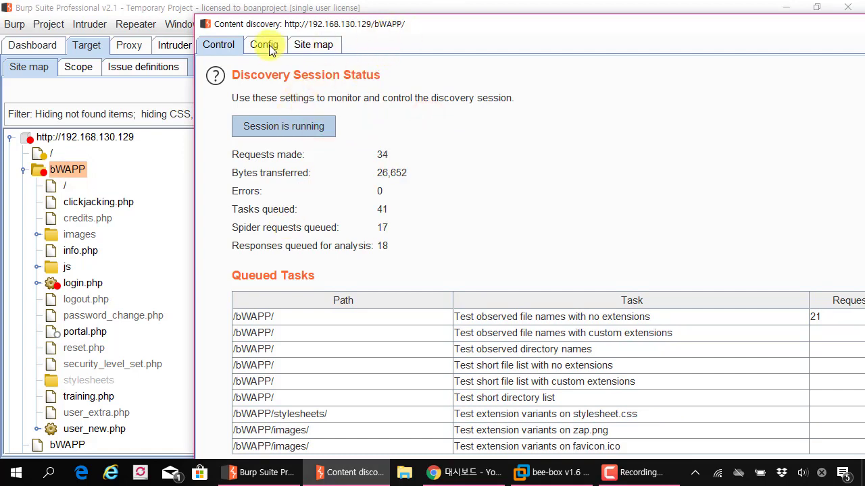
drag(445, 28, 351, 21)
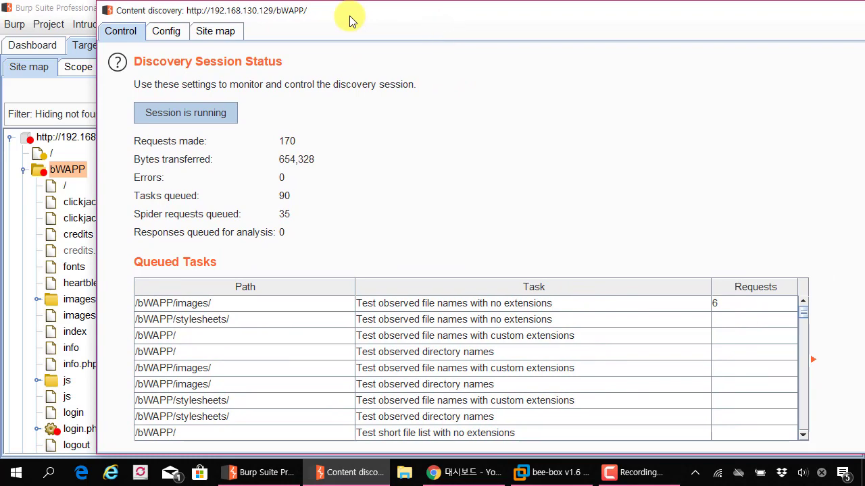
Expand the bWAPP folder in the discovery site map and compare its discovered items with the main site map.
click(230, 32)
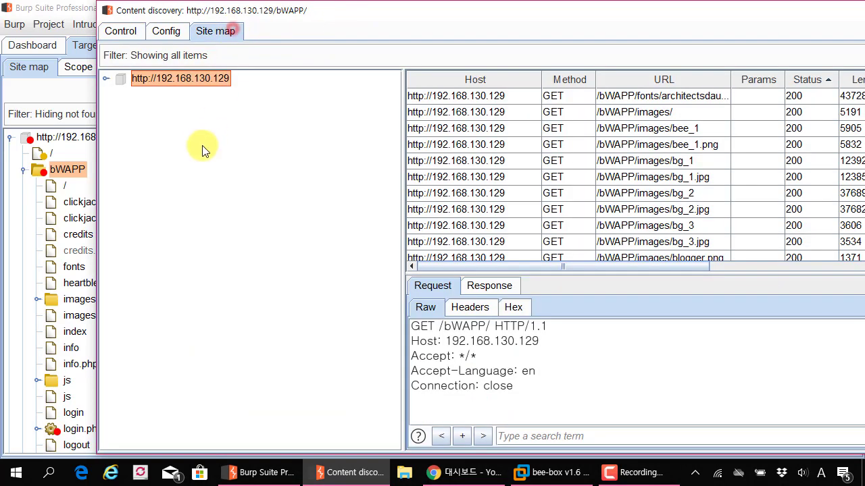
click(118, 94)
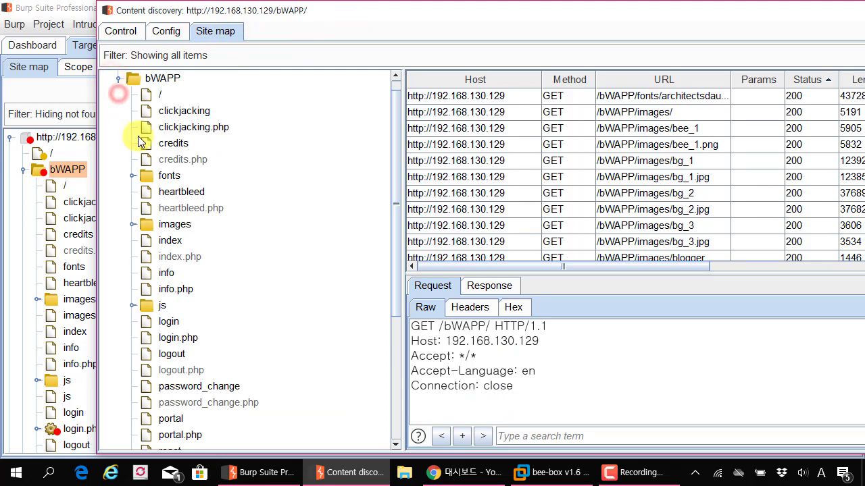
drag(391, 15, 596, 22)
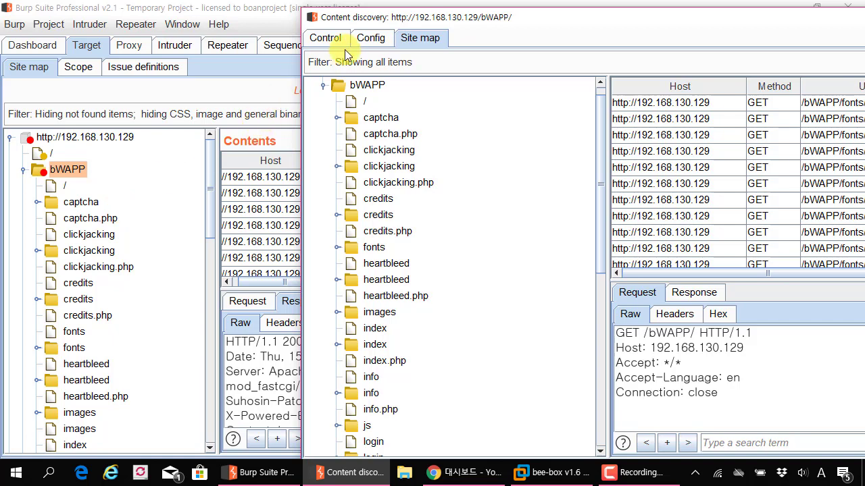
drag(413, 17, 324, 16)
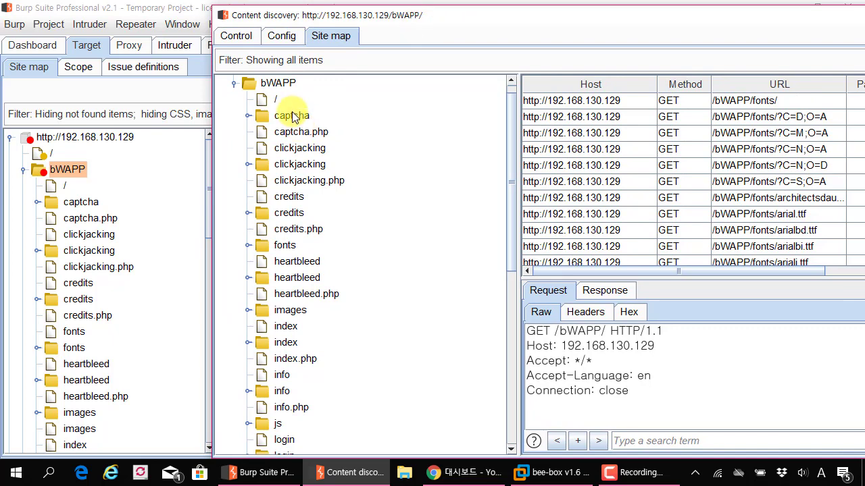
scroll(311, 293, down, 7)
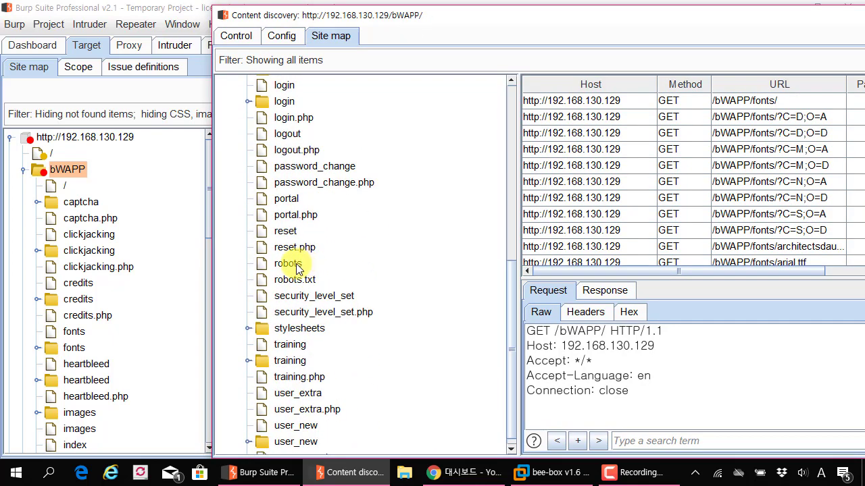
Inspect the raw response of the discovered robots.txt file, including its Disallow entries.
click(294, 281)
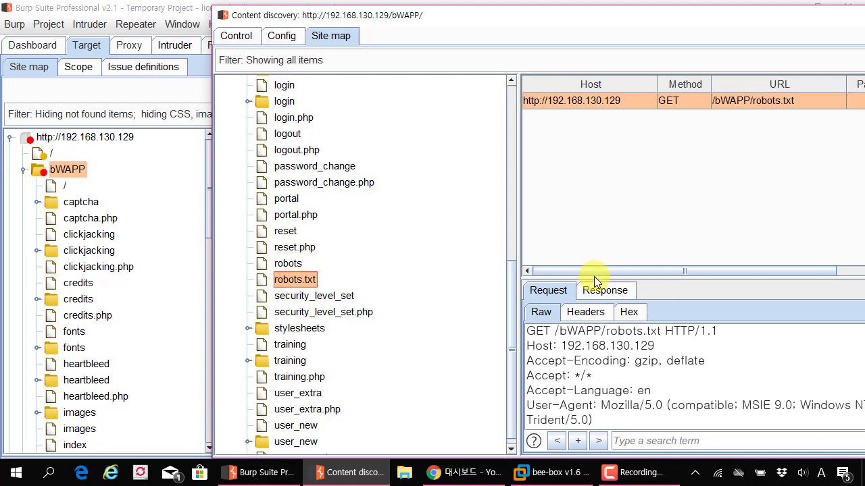
drag(594, 277, 601, 224)
click(604, 236)
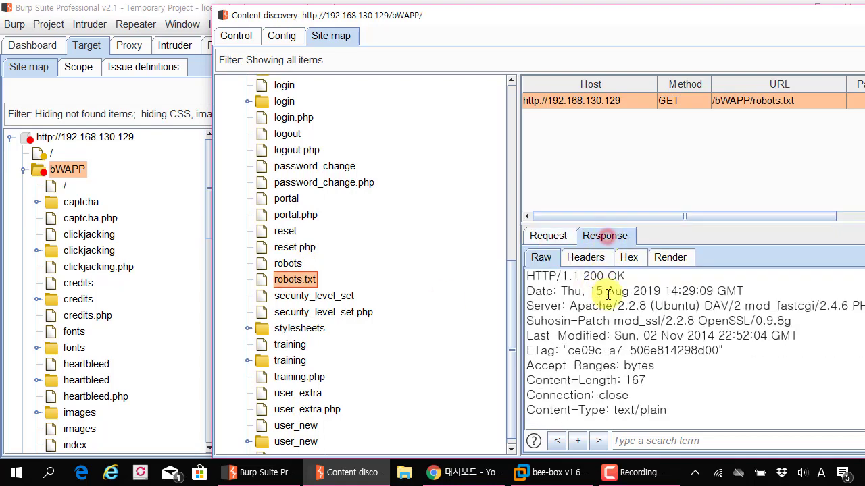
scroll(621, 292, down, 4)
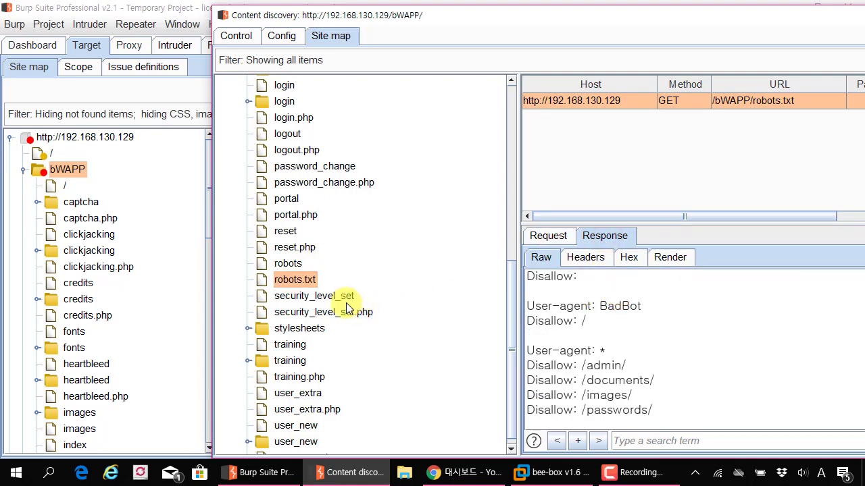
Examine the raw responses of reset.php, reset and password_change in the bWAPP folder.
click(294, 250)
scroll(608, 300, down, 2)
scroll(610, 302, up, 2)
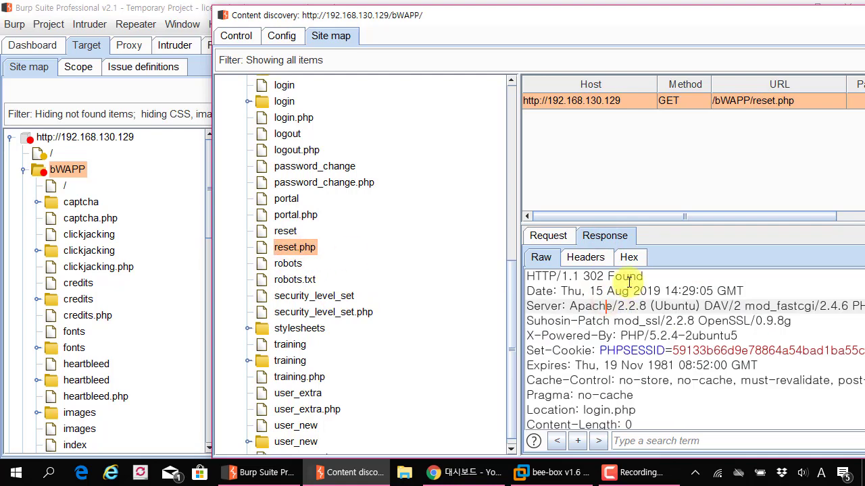
click(592, 333)
click(570, 308)
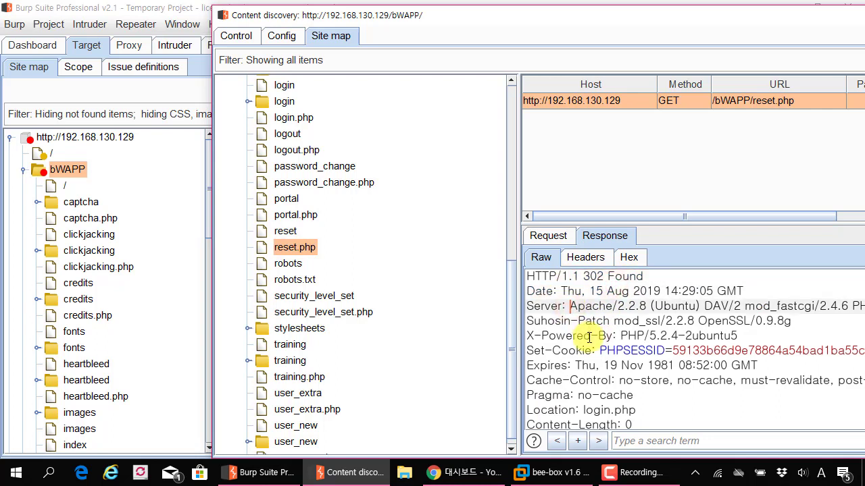
click(291, 229)
click(551, 320)
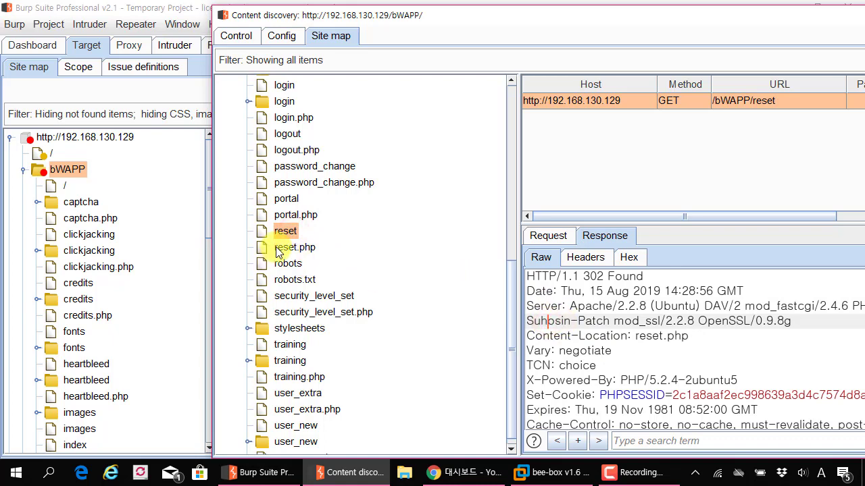
click(305, 167)
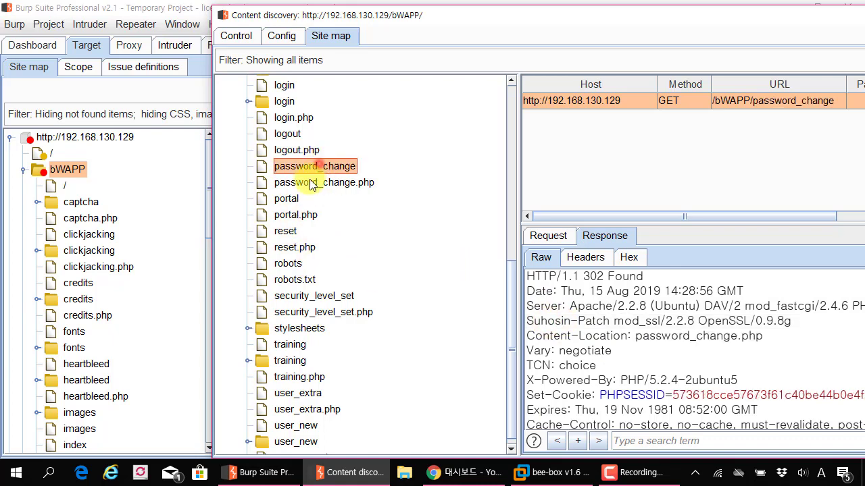
Expand the discovered fonts folder and inspect its response and contained files.
scroll(305, 174, up, 8)
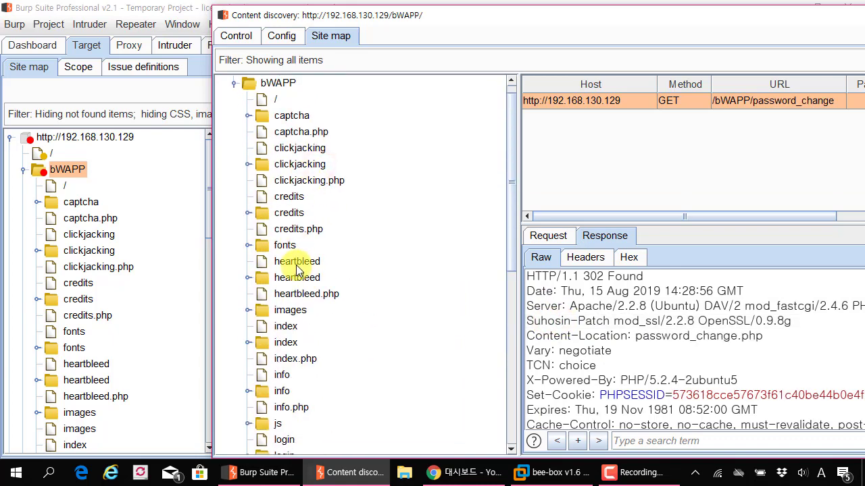
click(248, 245)
click(284, 245)
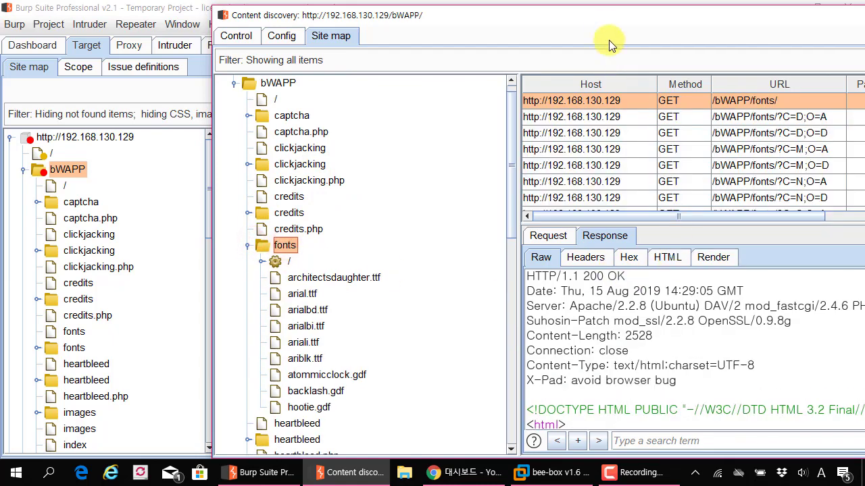
drag(608, 15, 464, 11)
click(554, 325)
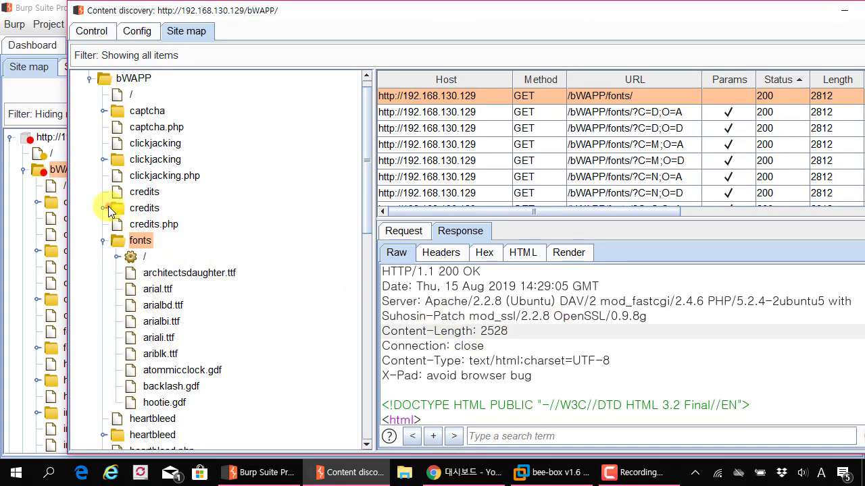
Expand the credits folder and examine the responses of the credits, clickjacking and captcha folders.
double_click(130, 210)
click(545, 318)
scroll(514, 310, down, 2)
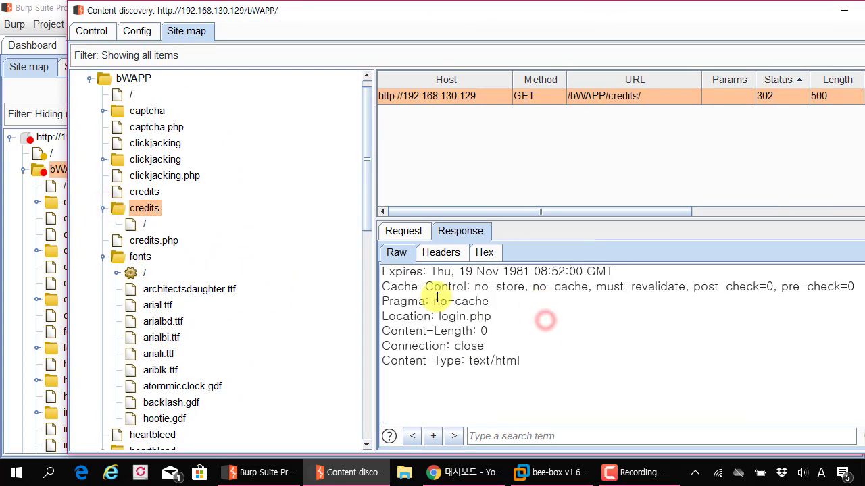
click(155, 161)
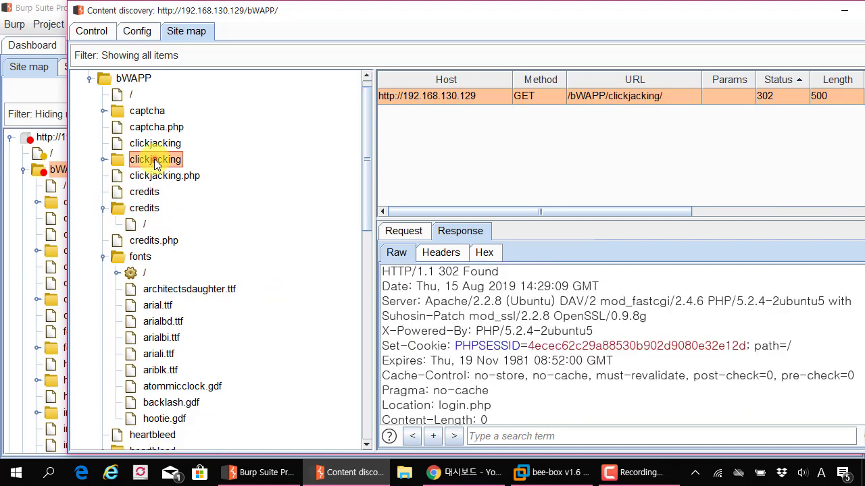
click(105, 160)
click(105, 160)
click(104, 111)
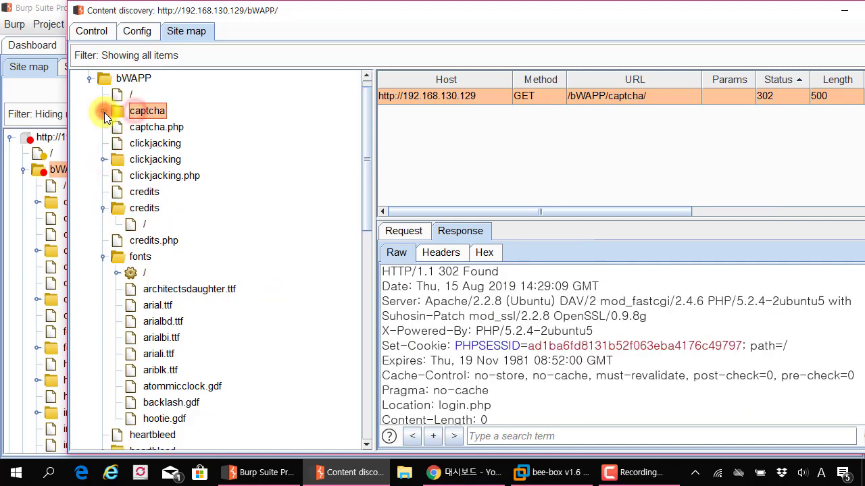
Examine the raw responses of the fonts and heartbleed folders and expand the heartbleed folder.
click(139, 256)
scroll(164, 240, down, 3)
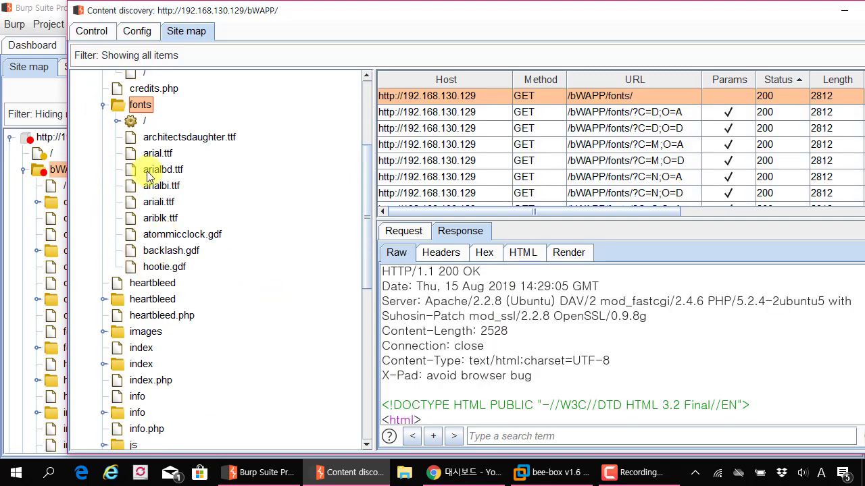
click(103, 300)
click(108, 300)
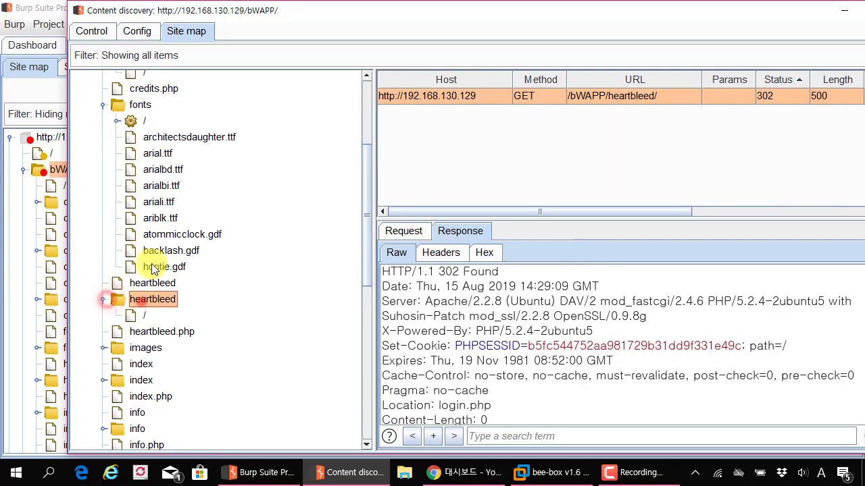
Expand the info folder and inspect the raw responses of the info and index folders.
scroll(158, 250, down, 3)
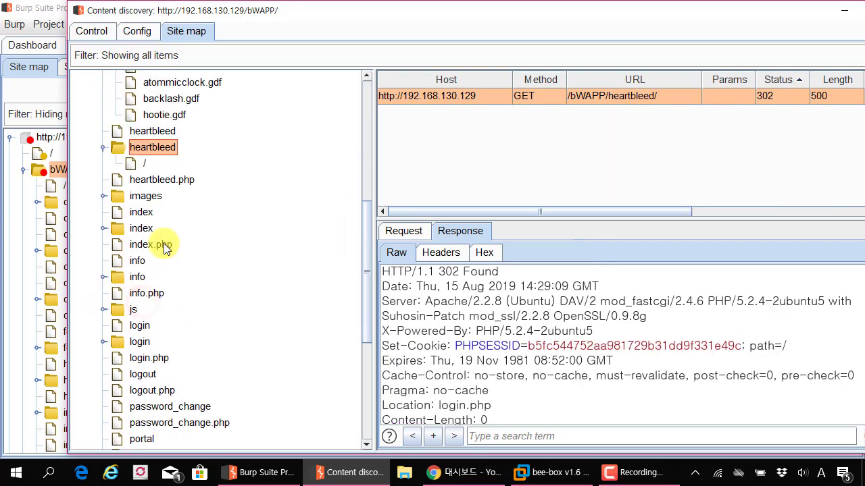
double_click(139, 277)
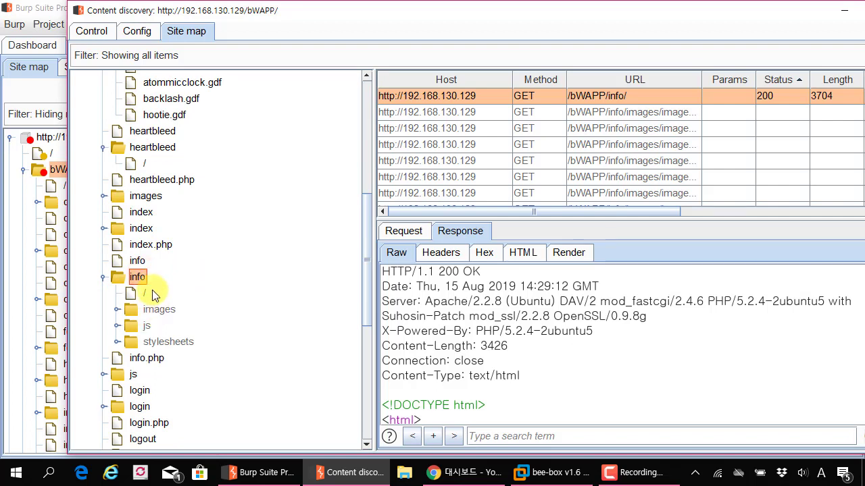
click(146, 228)
double_click(146, 229)
double_click(147, 230)
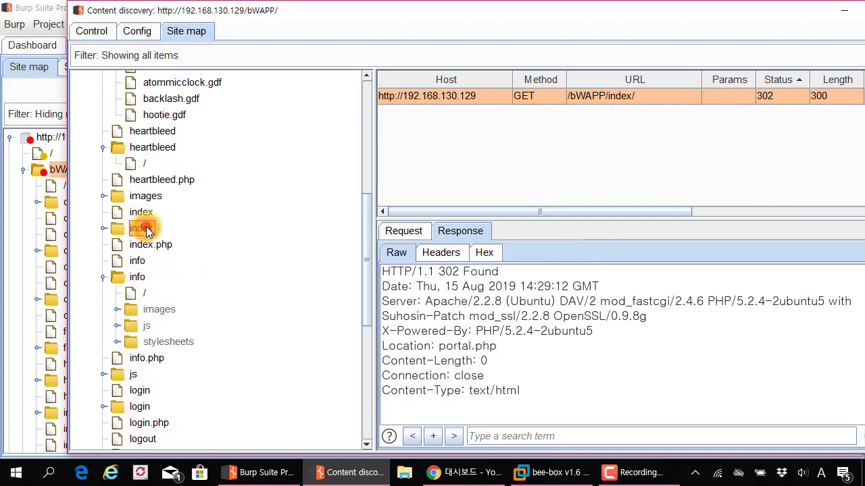
Render the info folder's response as a page, view it, and close the rendered view.
click(135, 282)
click(567, 253)
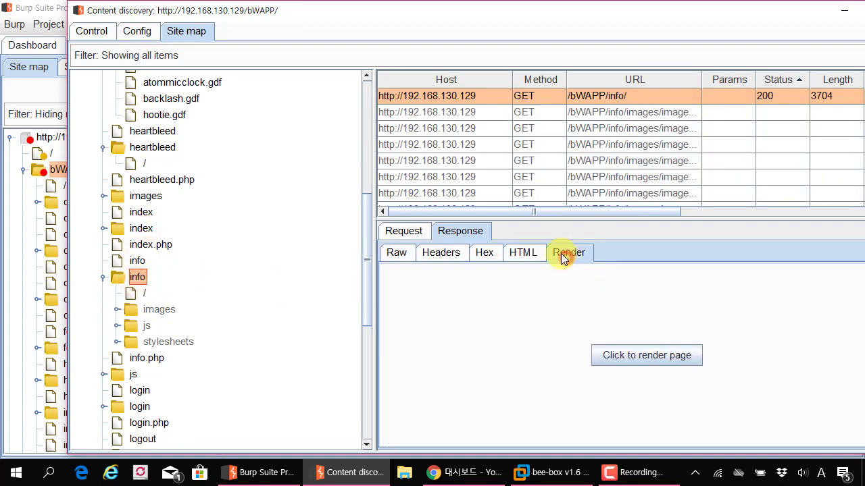
click(622, 357)
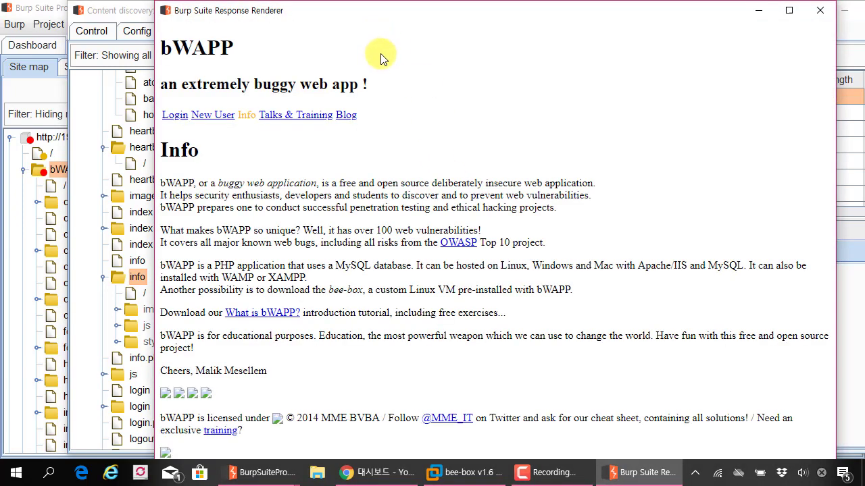
click(820, 10)
Render the fonts folder's response, highlight the server version line beneath the directory listing, and close the rendered view.
scroll(197, 194, up, 4)
click(139, 156)
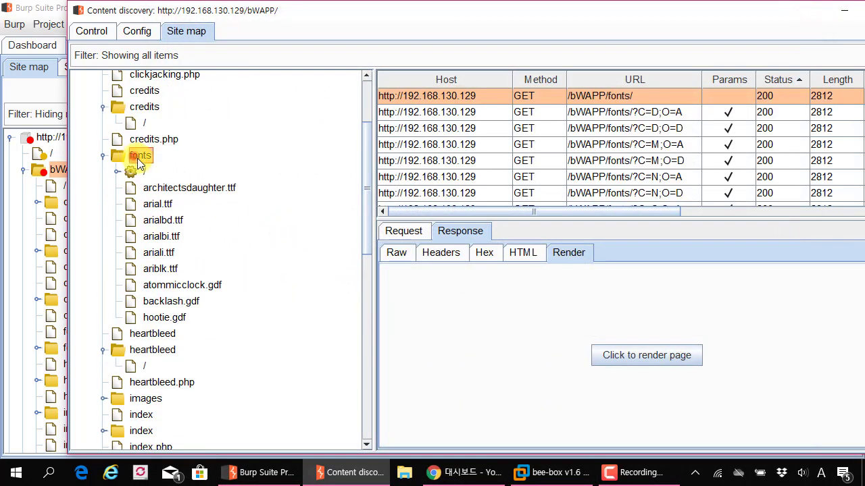
click(633, 361)
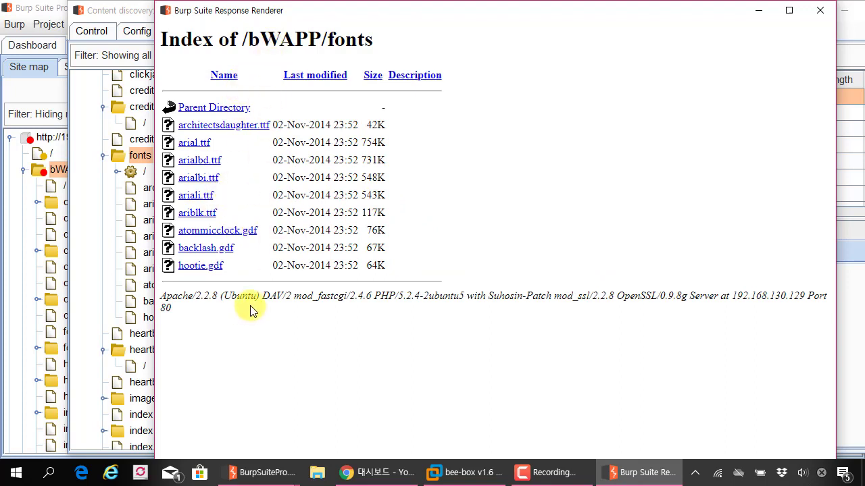
drag(290, 299, 604, 329)
click(604, 329)
drag(365, 339, 235, 293)
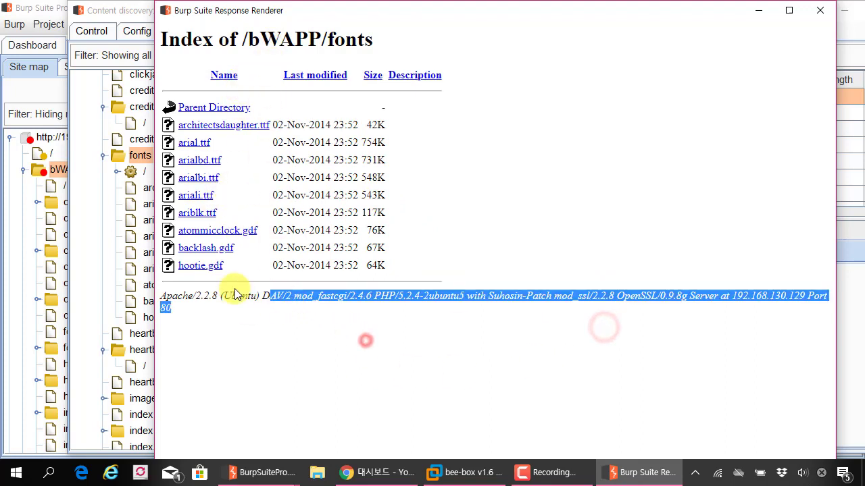
click(291, 332)
click(819, 11)
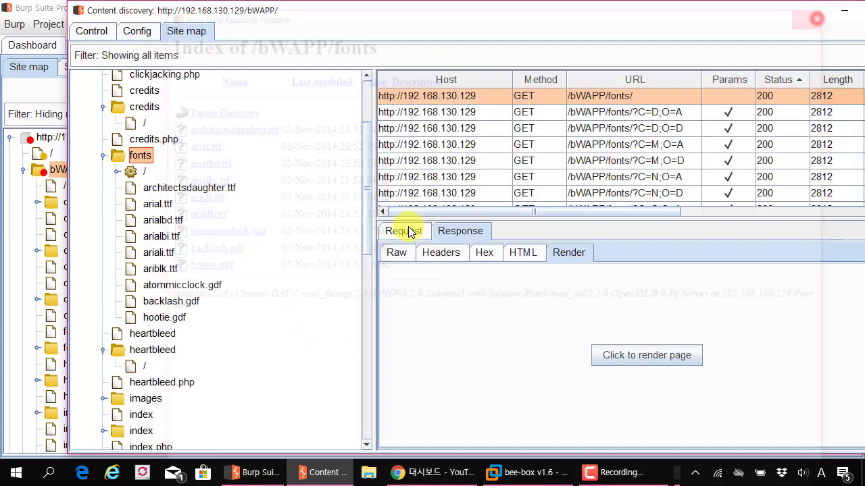
Expand the credits folder again and review the raw responses of the credits and clickjacking folders.
scroll(293, 205, up, 3)
click(146, 225)
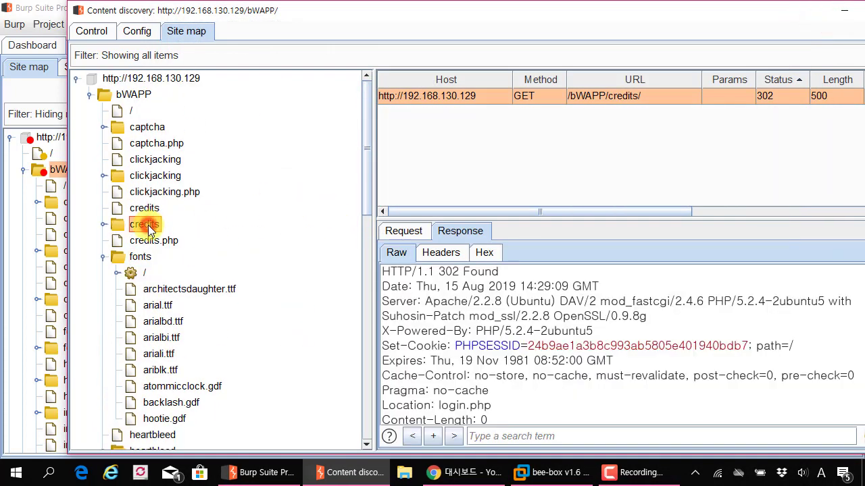
double_click(148, 227)
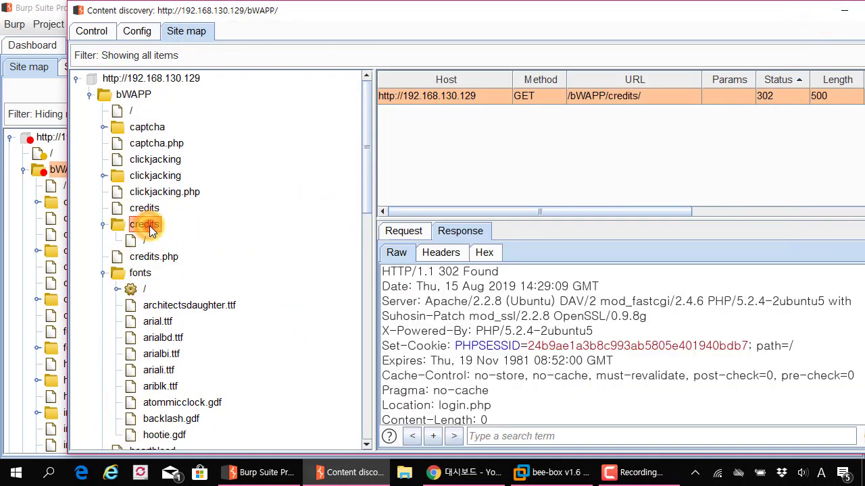
click(149, 182)
Check the stylesheets folder and expand the second training entry to view its contents and response.
scroll(150, 318, down, 12)
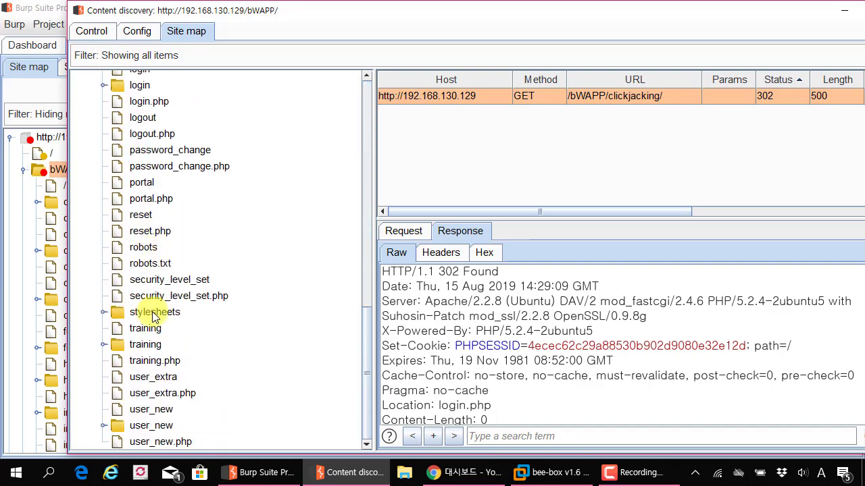
double_click(152, 314)
double_click(145, 314)
double_click(148, 343)
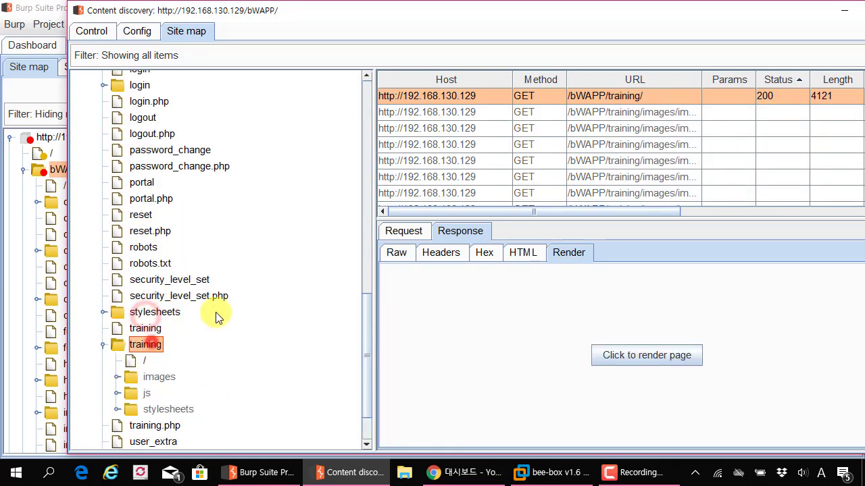
scroll(203, 284, down, 2)
Review the discovery session status and queued tasks, moving the window aside to reveal the main site map.
click(91, 31)
drag(255, 10, 540, 17)
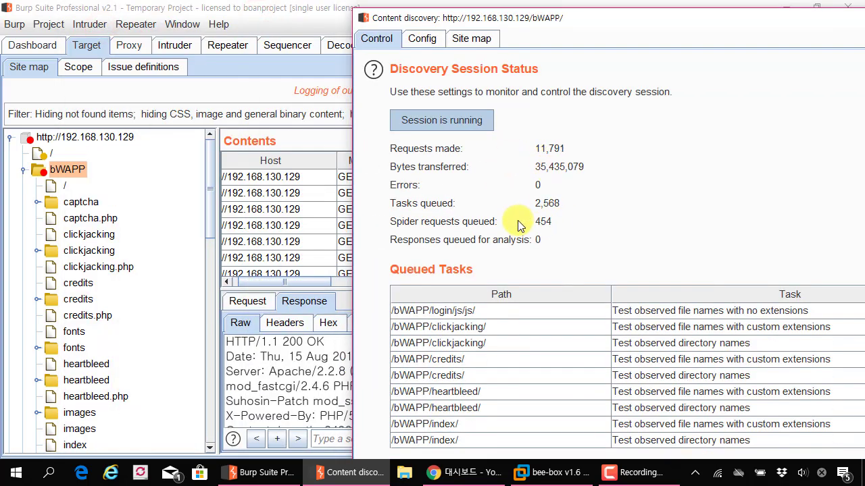
drag(550, 22, 407, 22)
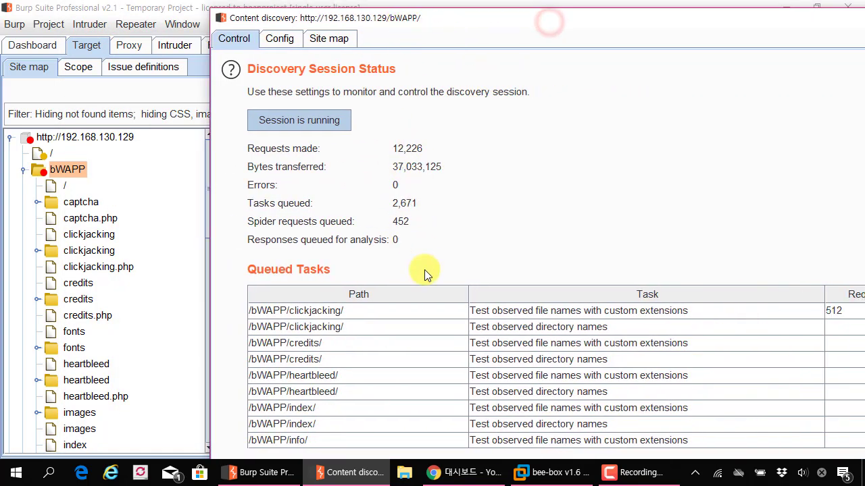
scroll(420, 375, down, 3)
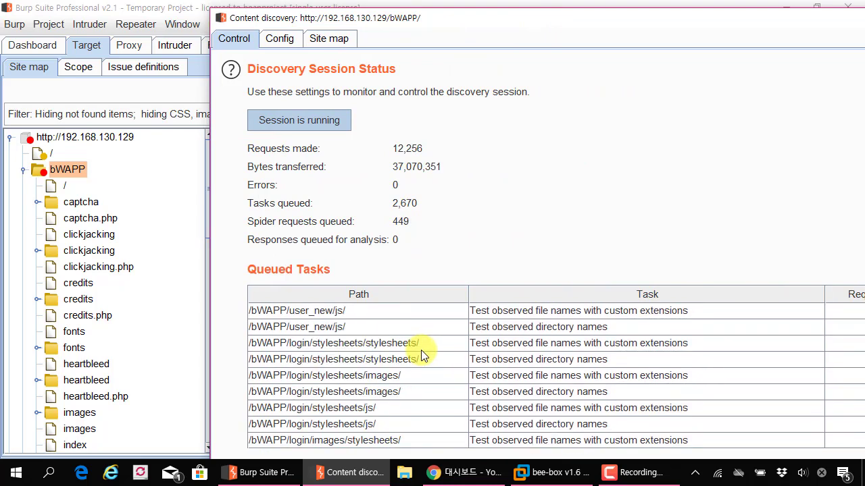
scroll(421, 350, up, 2)
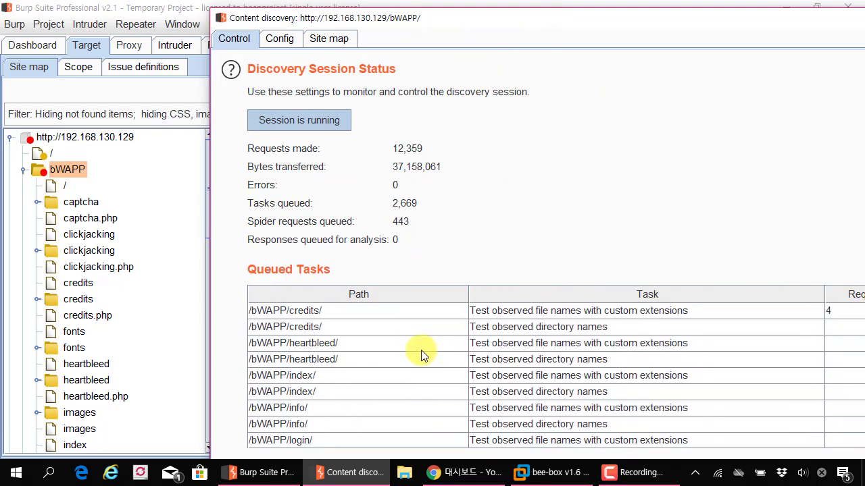
Switch to the bee-box terminal, clear it, and list /var/log/apache2 with ls and ls -al.
click(537, 473)
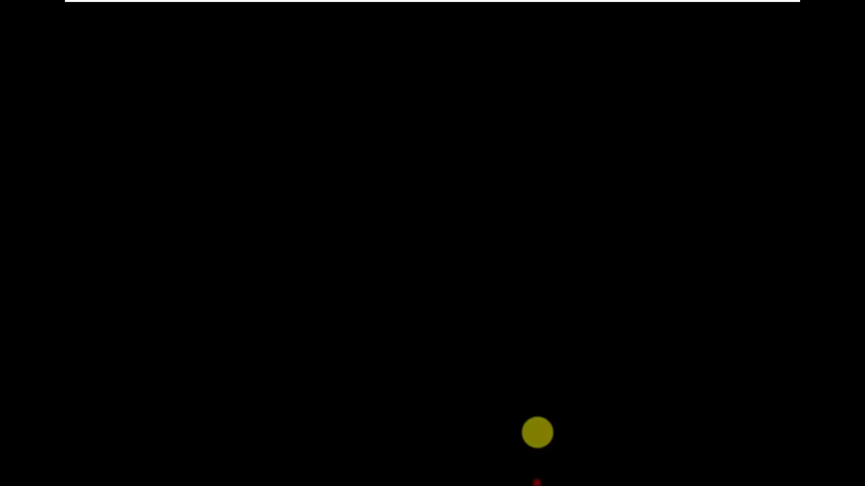
text(cle)
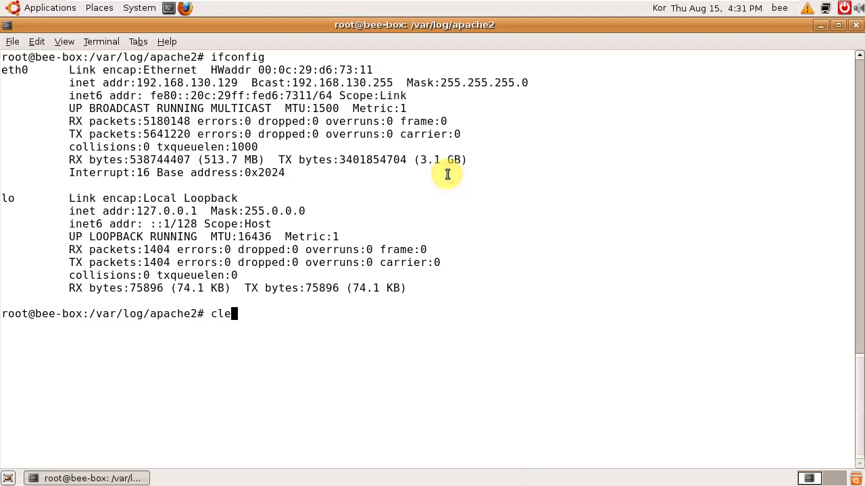
text(ar)
key(Return)
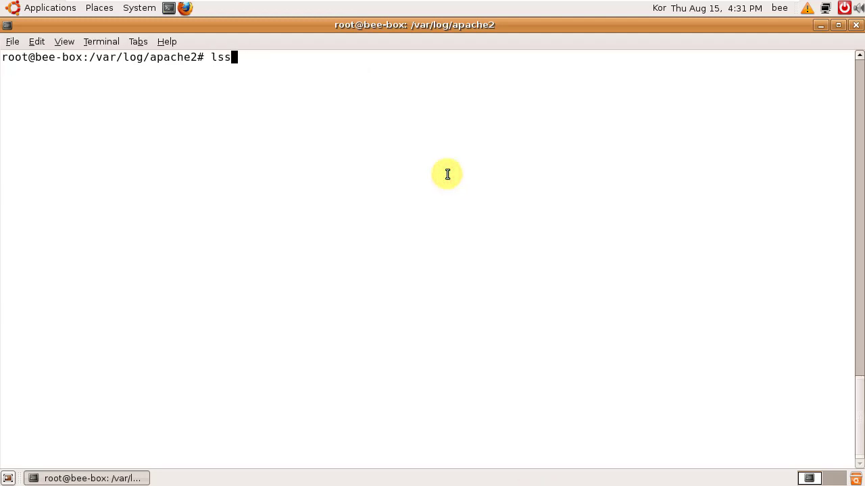
text(lss)
key(BackSpace)
key(Return)
key(Return)
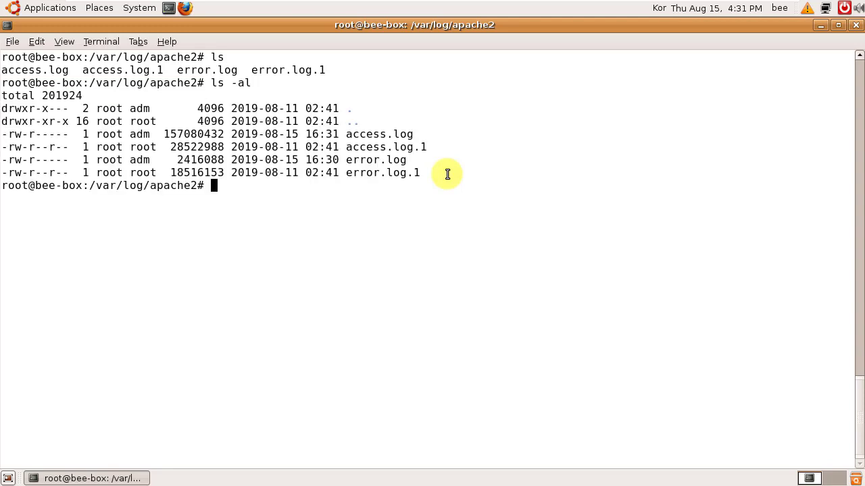
Clear the terminal, enlarge its text, and list the Apache log files again with ls -al.
click(172, 134)
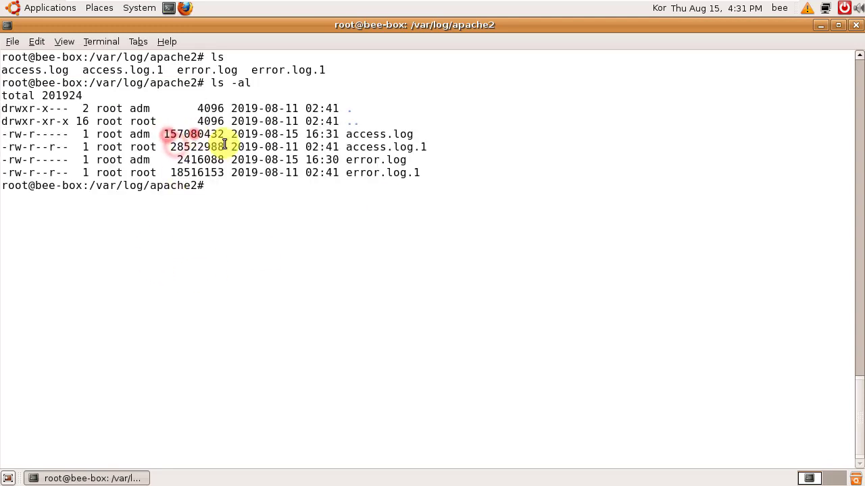
text(tail)
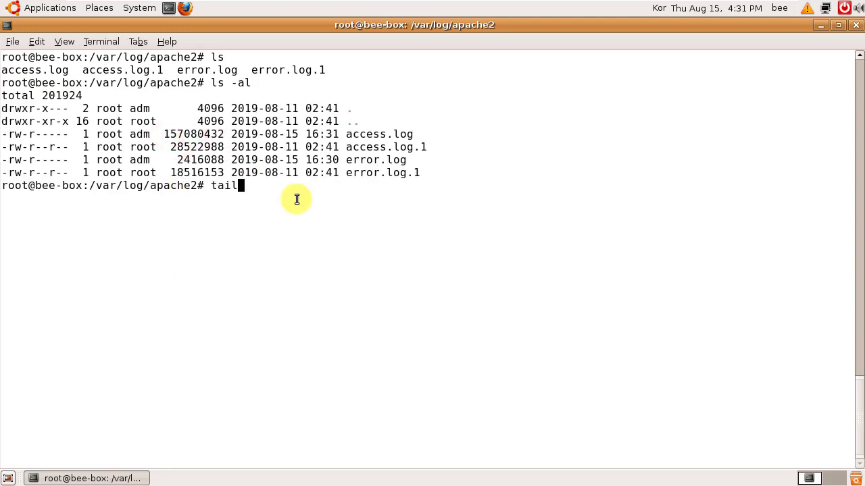
key(ctrl+l)
key(ctrl+plus)
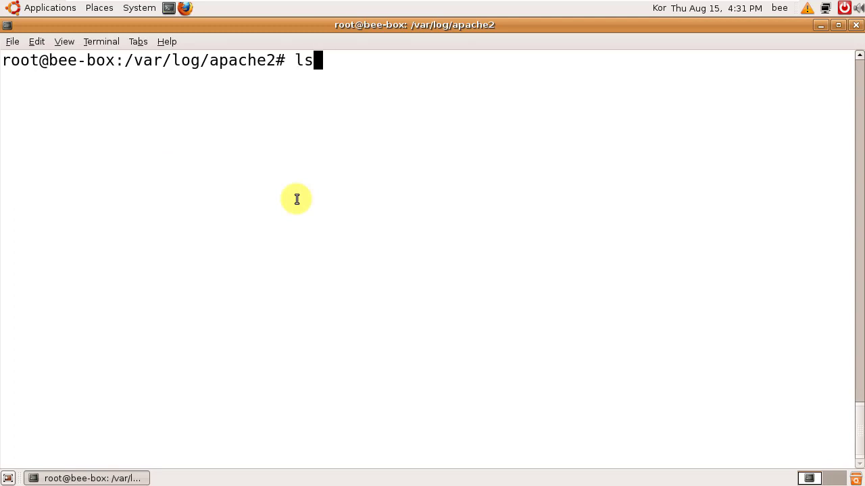
text(al)
key(Return)
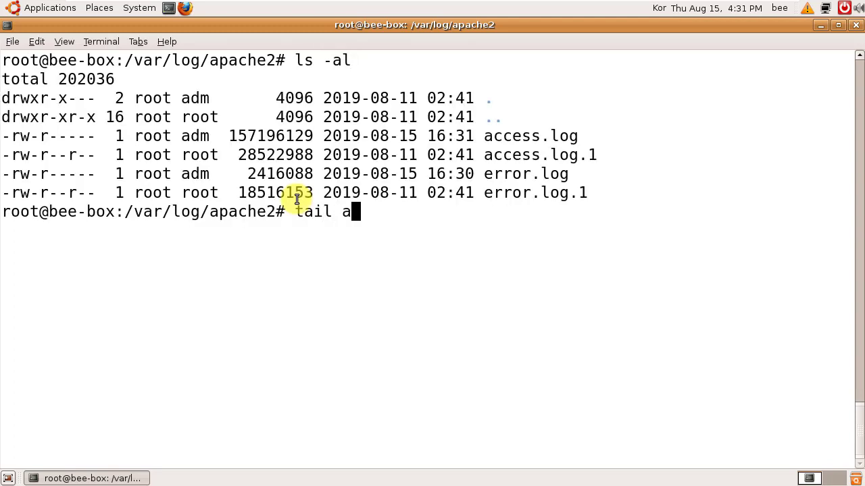
Run tail access.log and highlight the requested file name 3c006fdcdtraining.php in the output.
text(tail a)
key(Tab)
key(Return)
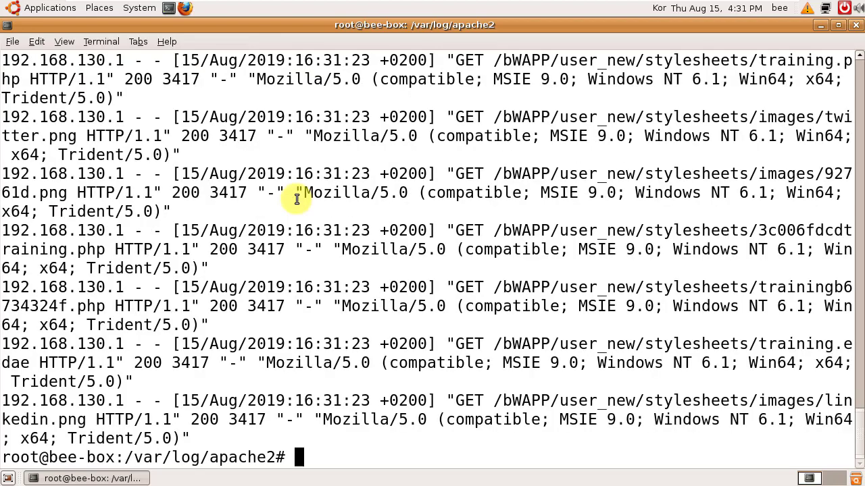
drag(498, 230, 659, 245)
click(635, 238)
click(743, 236)
drag(758, 230, 109, 242)
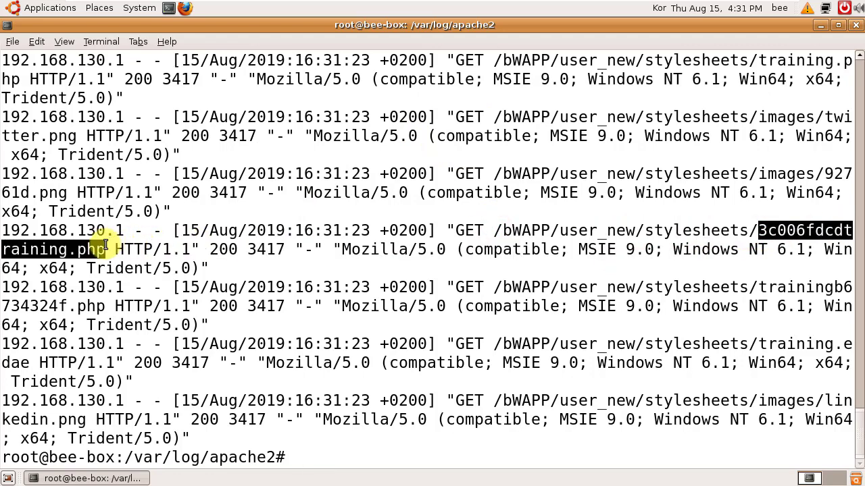
Highlight twitter.png in the access log output and inspect the neighbouring request entries.
click(830, 174)
drag(825, 118, 75, 136)
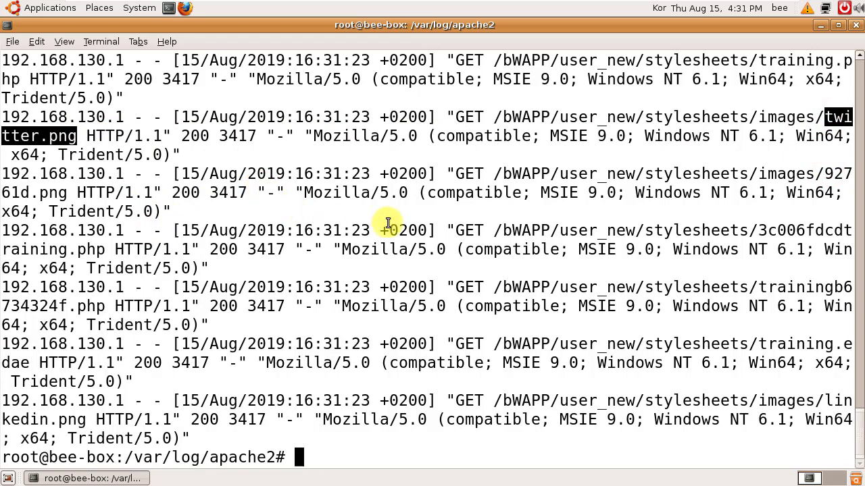
click(229, 212)
drag(181, 249, 221, 297)
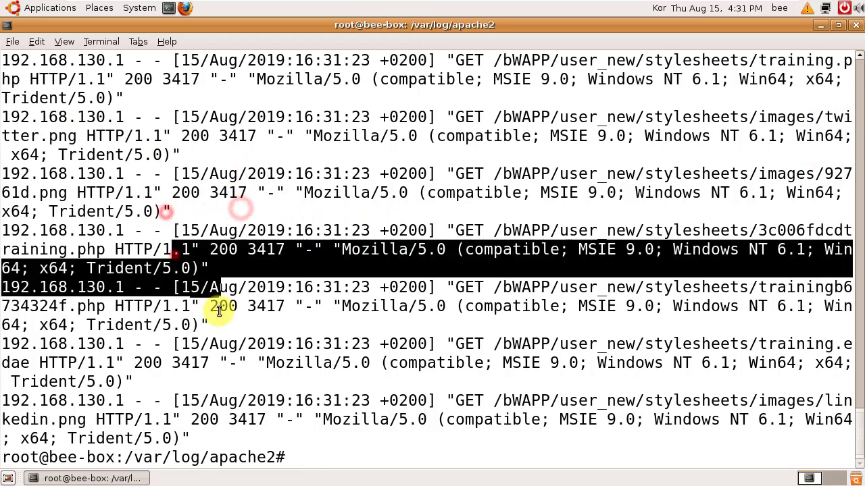
click(228, 323)
Highlight the loginaa4c05779.php request in the first access log entry, and return to Burp Suite's content discovery window.
scroll(314, 342, up, 10)
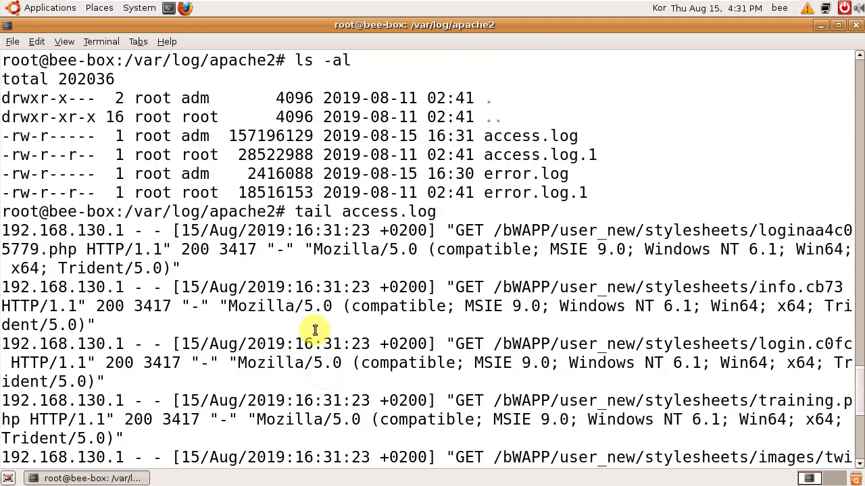
scroll(314, 311, down, 4)
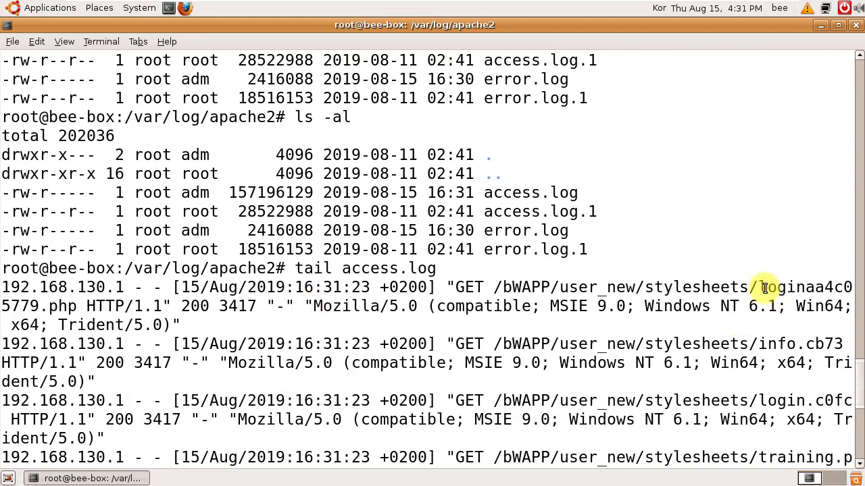
drag(759, 289, 68, 307)
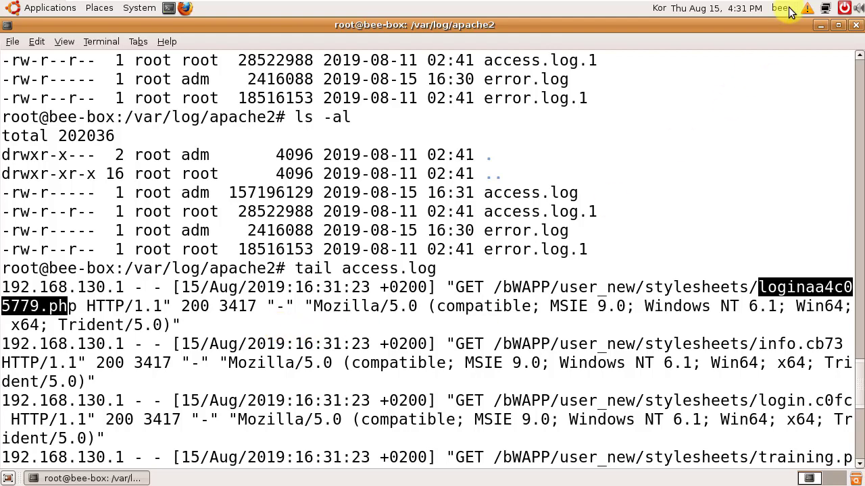
click(814, 26)
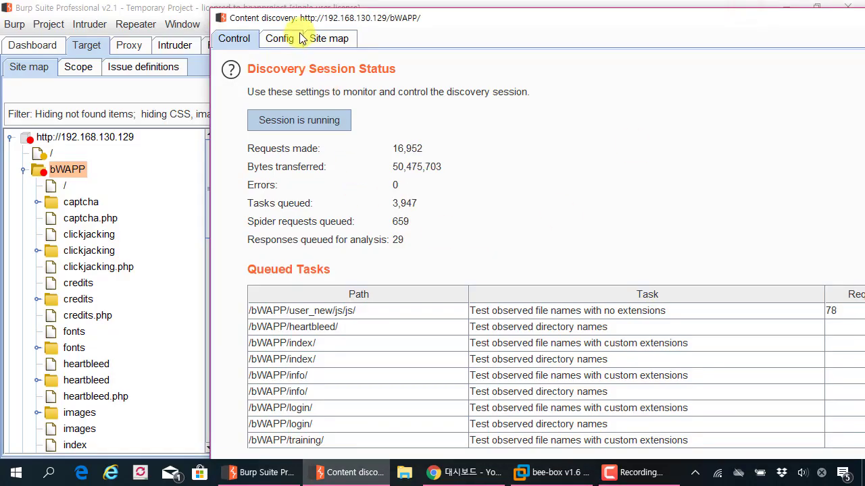
Open the content discovery site map, expand the user_new folder, and select it to list its discovered requests.
click(283, 39)
click(330, 41)
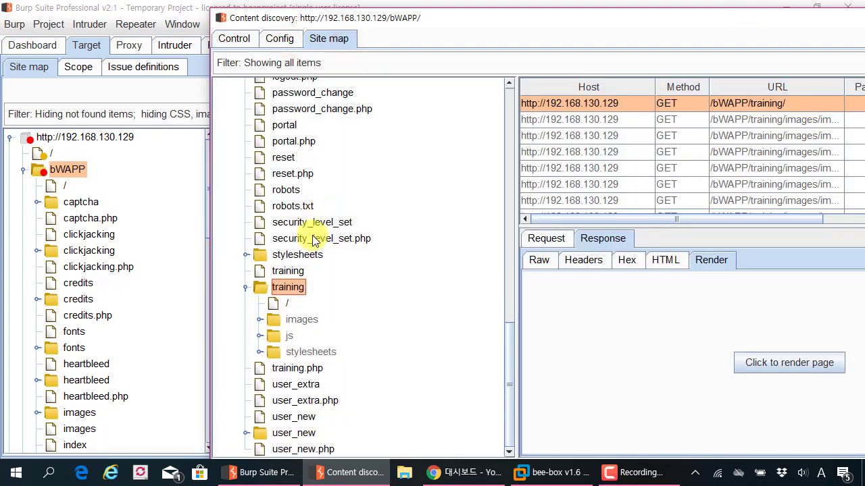
click(246, 433)
scroll(248, 432, down, 2)
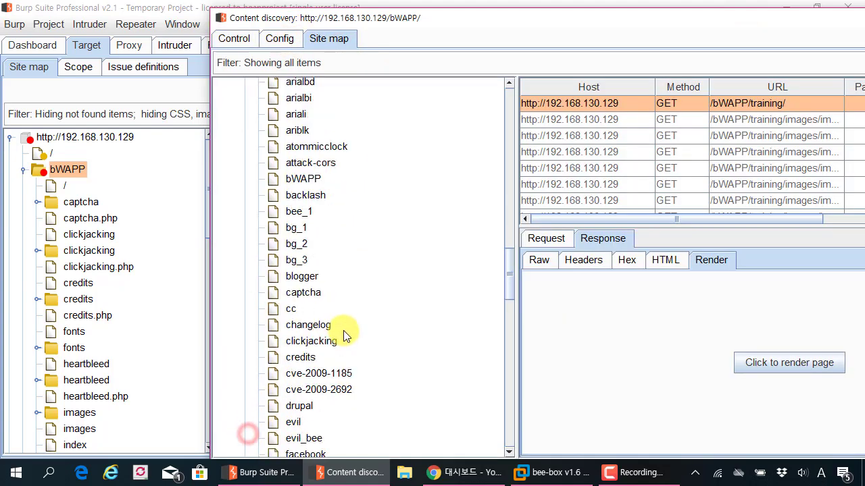
scroll(247, 434, up, 3)
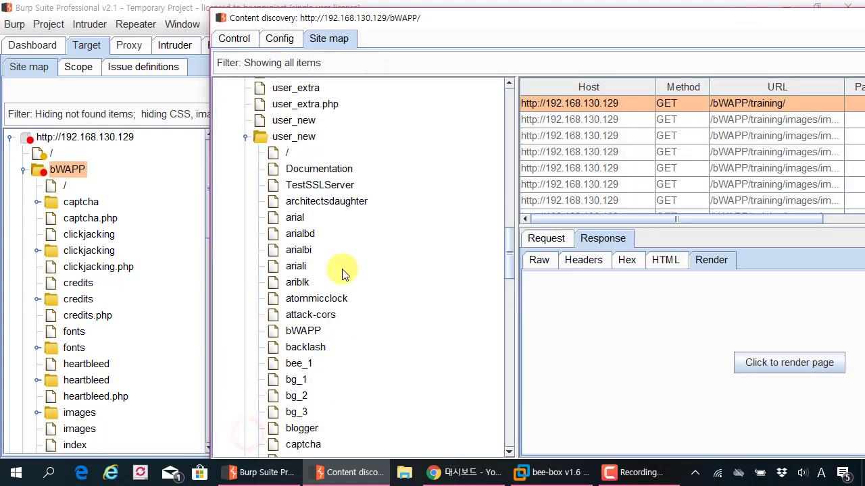
click(310, 139)
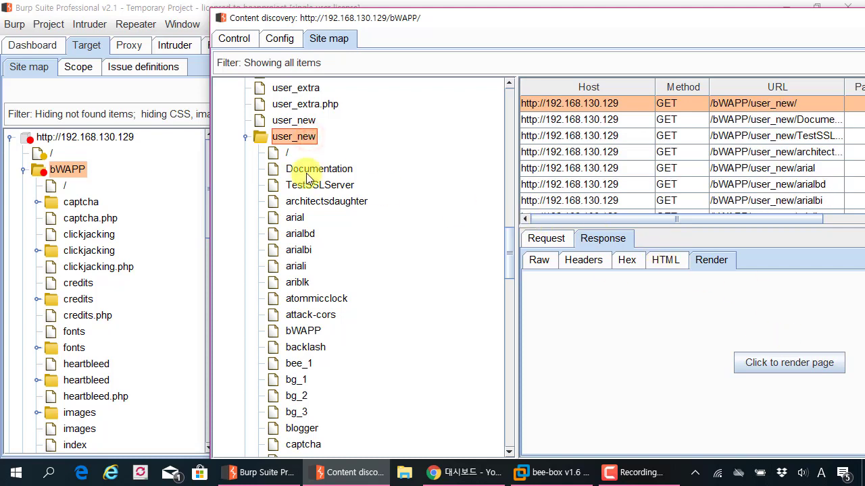
scroll(330, 241, down, 3)
Render the /bWAPP/user_new/ response, inspect the page down to its footer beside the discovery tree, and close the renderer.
click(792, 364)
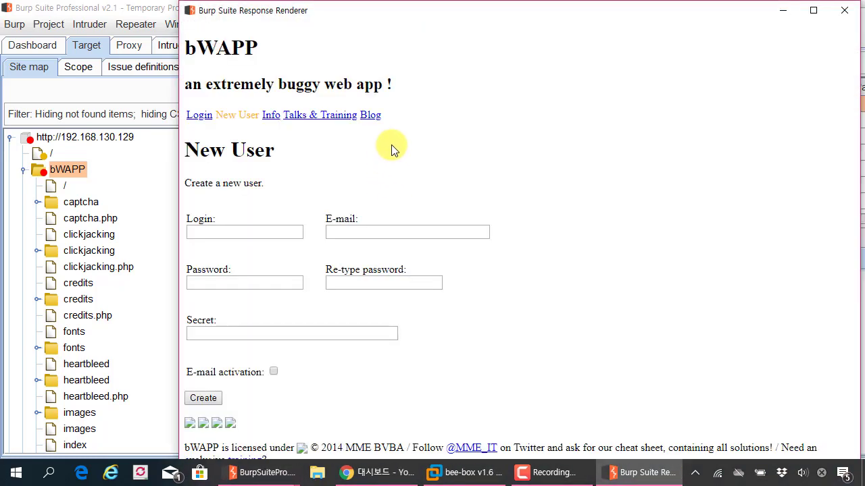
drag(726, 2, 500, 278)
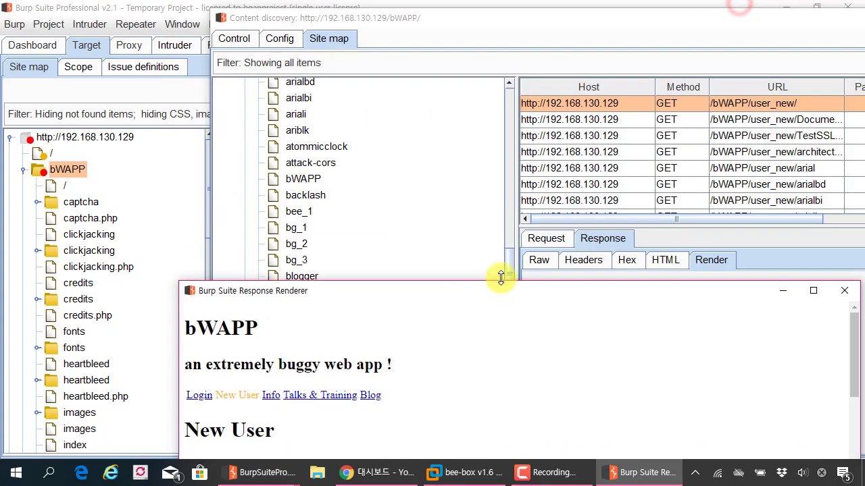
click(449, 202)
scroll(449, 202, up, 5)
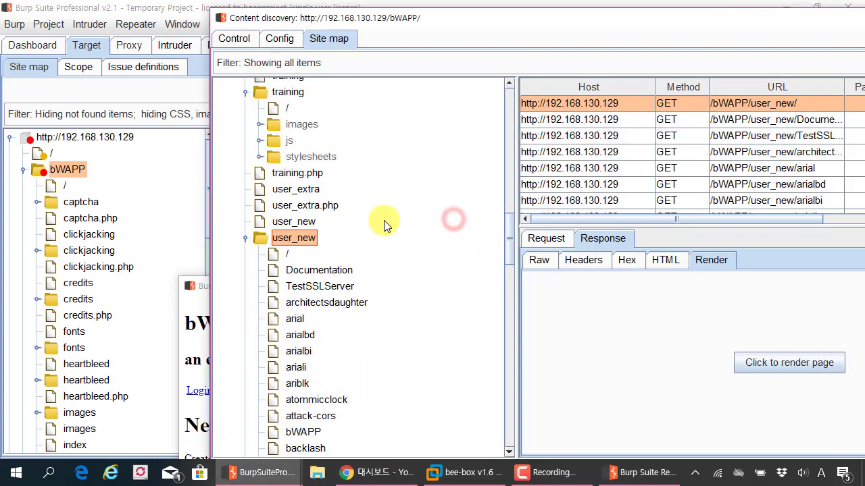
double_click(203, 286)
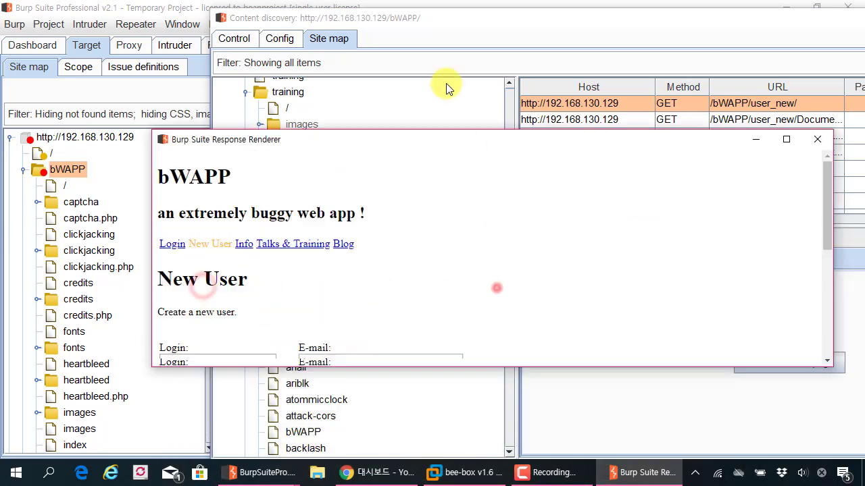
scroll(440, 170, down, 5)
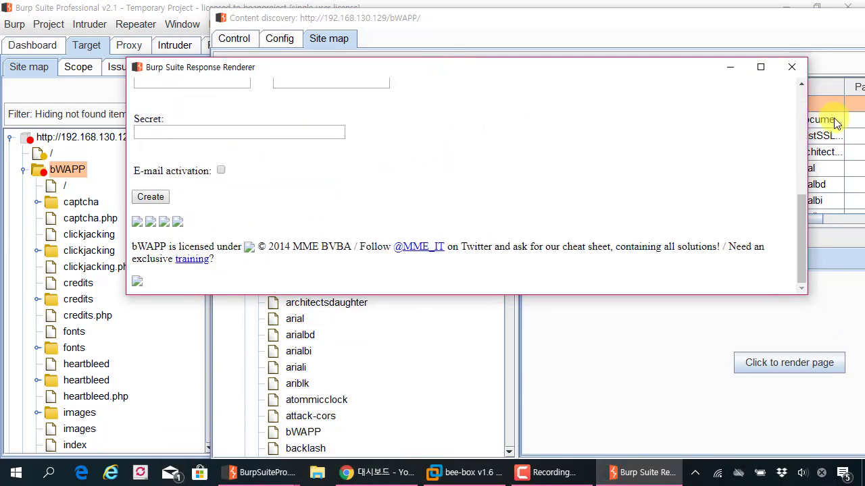
click(791, 66)
Expand the images folder under user_new, render its /bWAPP/user_new/images/ response, and close the renderer.
scroll(446, 271, down, 9)
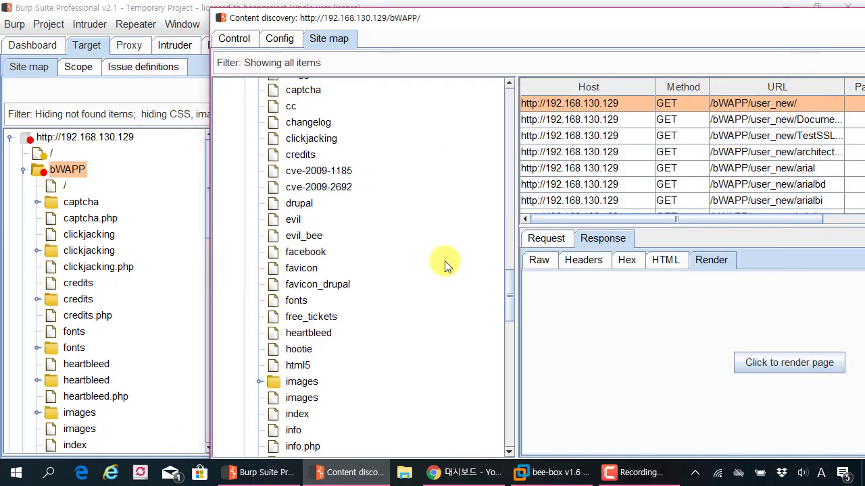
scroll(445, 261, down, 5)
double_click(290, 128)
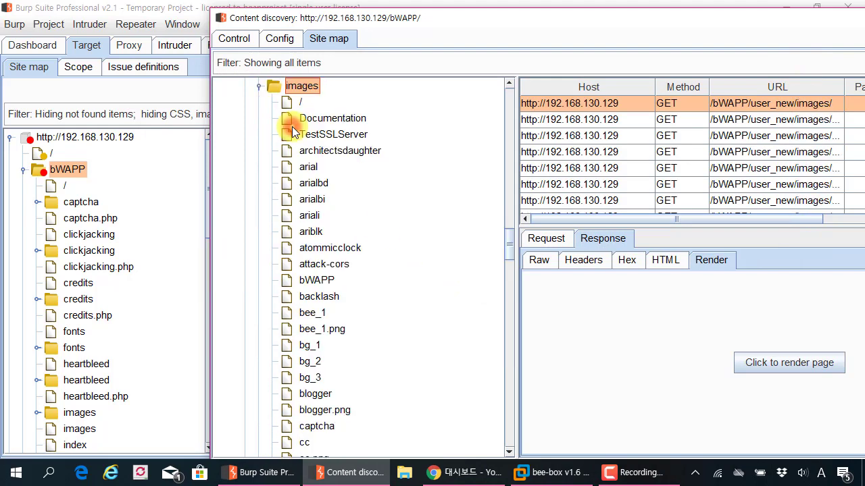
click(770, 363)
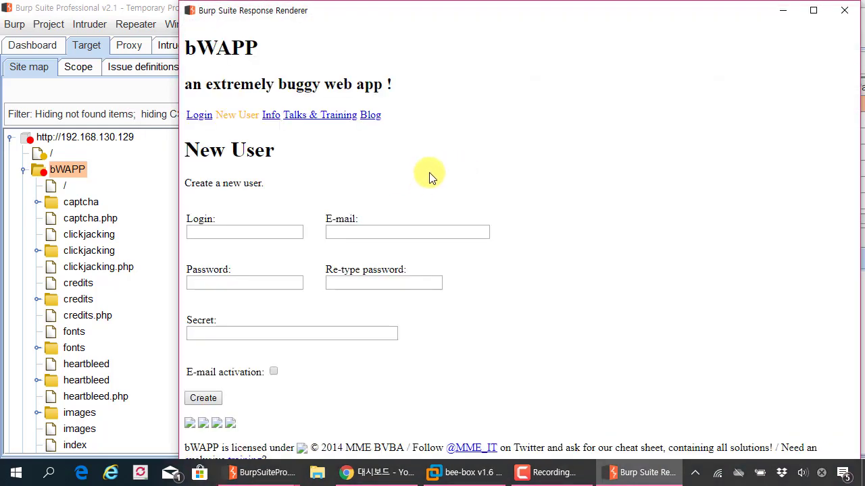
click(844, 11)
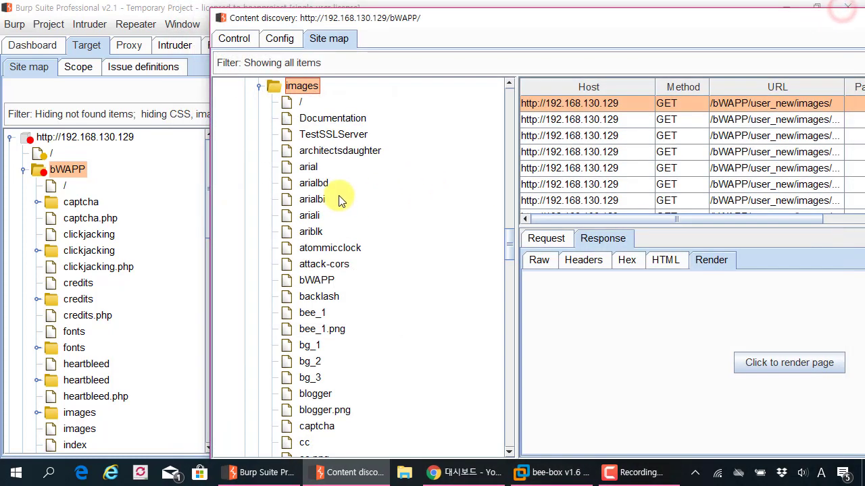
Examine the entries found under user_new/images, including cve-2009-1185, and reselect the images folder.
scroll(338, 195, down, 6)
scroll(338, 196, down, 7)
scroll(338, 196, up, 11)
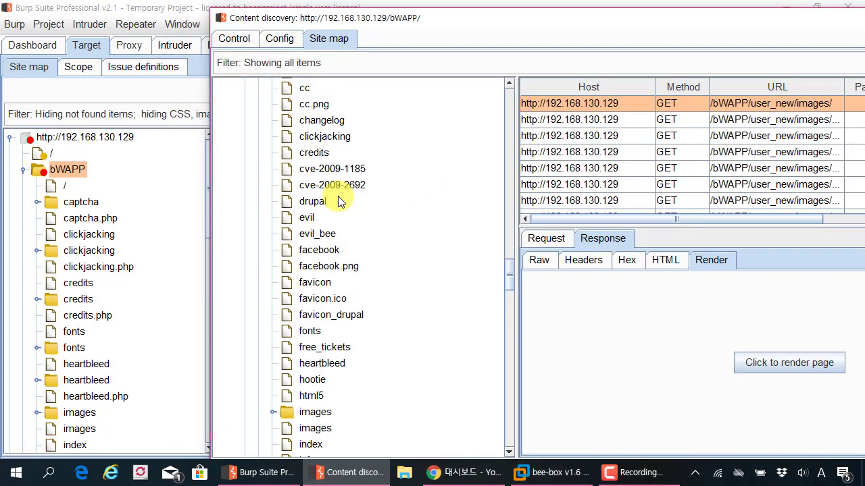
scroll(318, 271, up, 3)
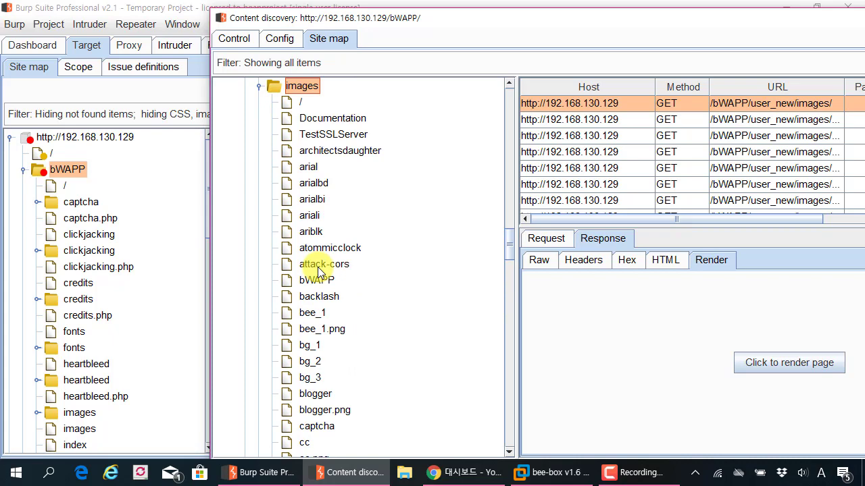
scroll(319, 283, down, 3)
scroll(328, 283, down, 2)
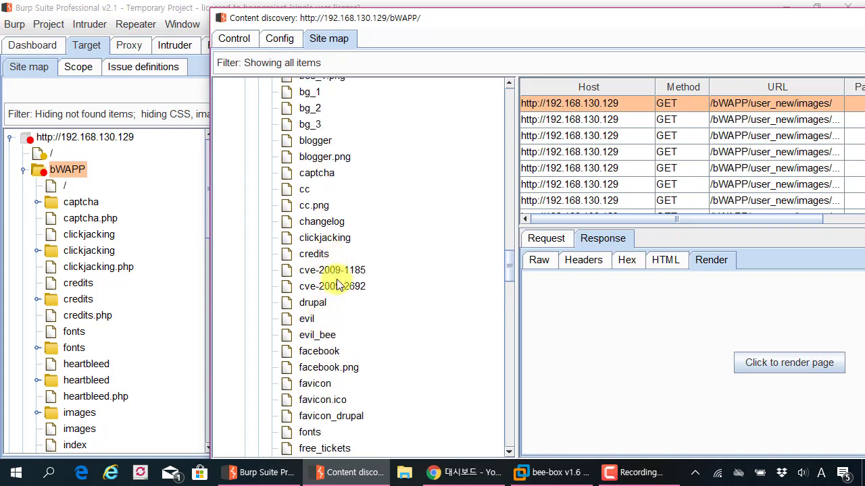
click(335, 273)
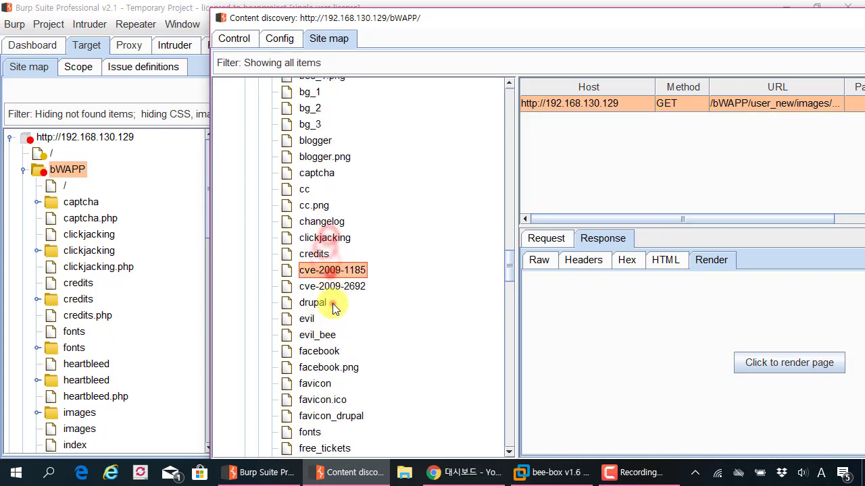
scroll(332, 289, up, 8)
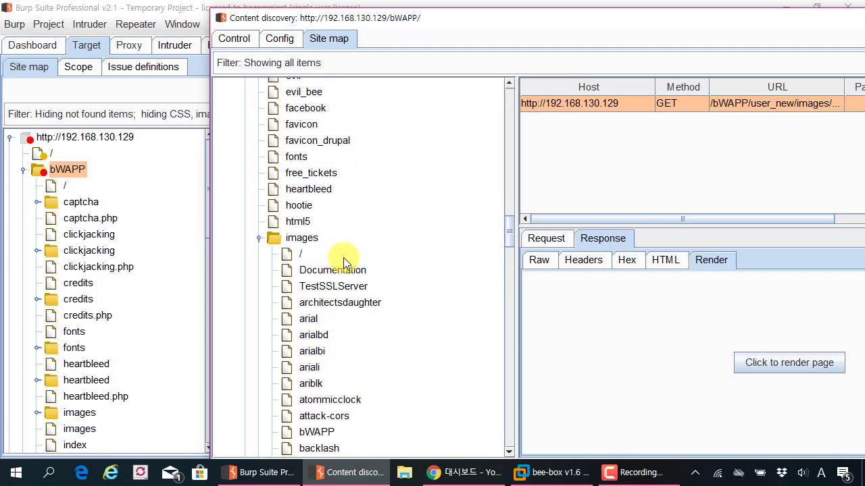
click(302, 239)
scroll(307, 250, down, 2)
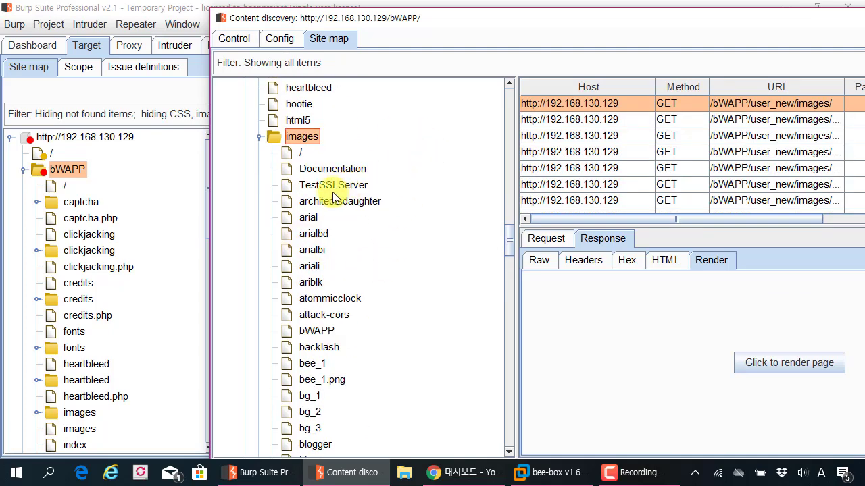
Collapse the images subfolder and its parent user_new folder in the discovery site map.
click(259, 137)
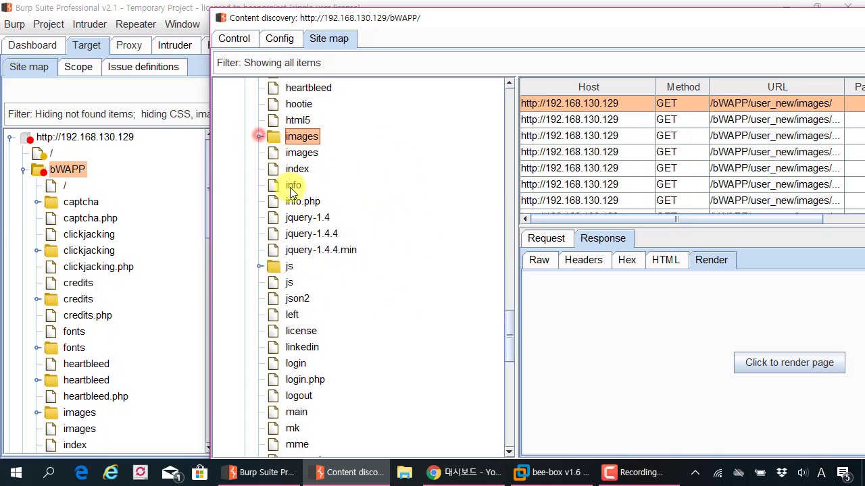
scroll(292, 193, up, 12)
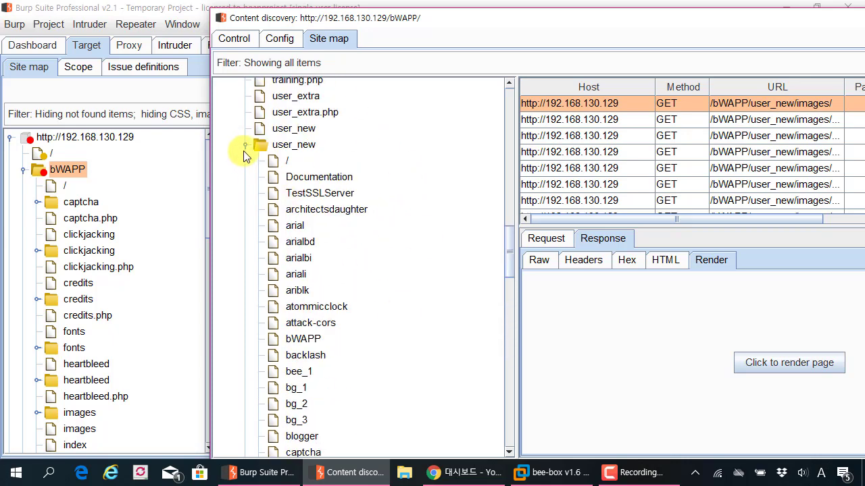
click(245, 146)
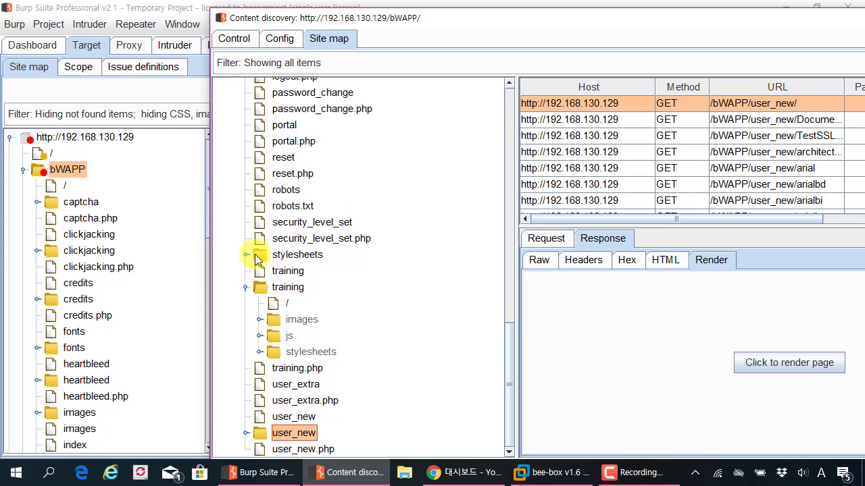
Select the stylesheets folder to list its requests, and review the bWAPP entries from the start of the discovery tree.
click(250, 256)
click(257, 260)
click(246, 255)
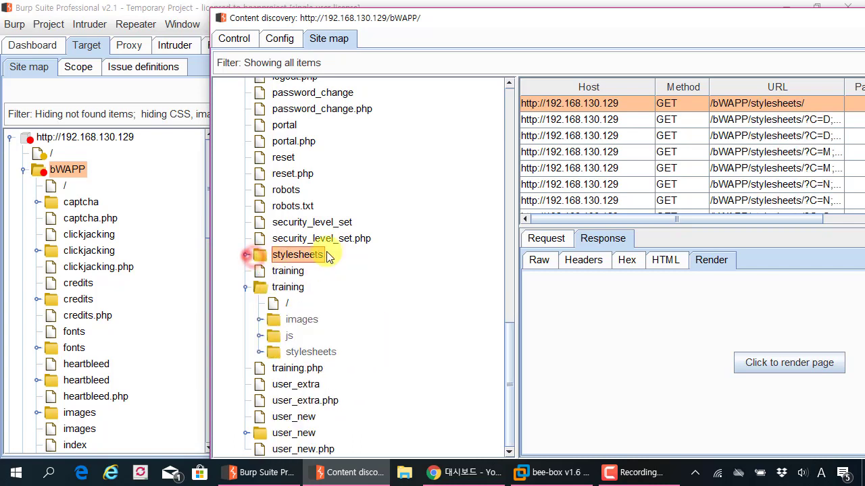
drag(510, 329, 527, 106)
click(247, 263)
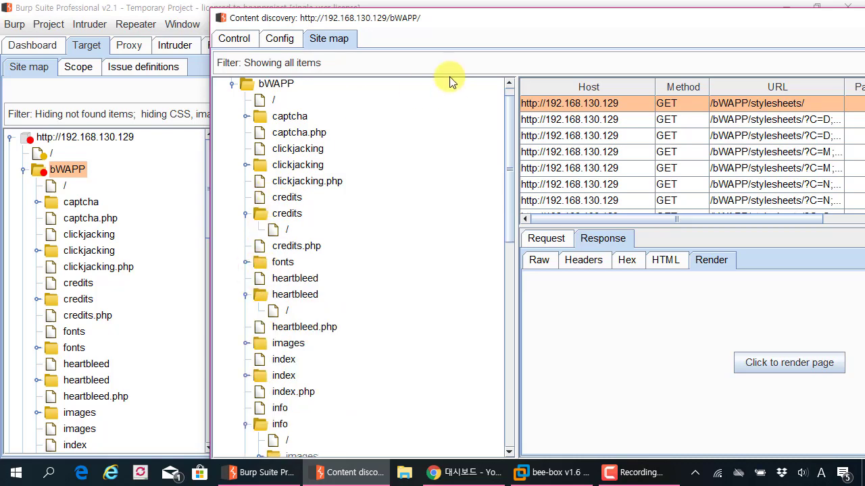
Check the discovery session status, and open the discovery configuration at the Filenames settings.
click(238, 39)
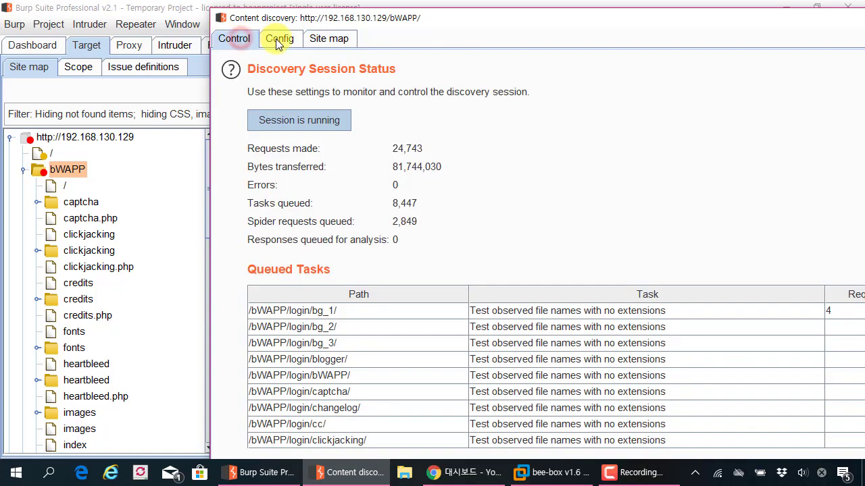
drag(292, 23, 255, 28)
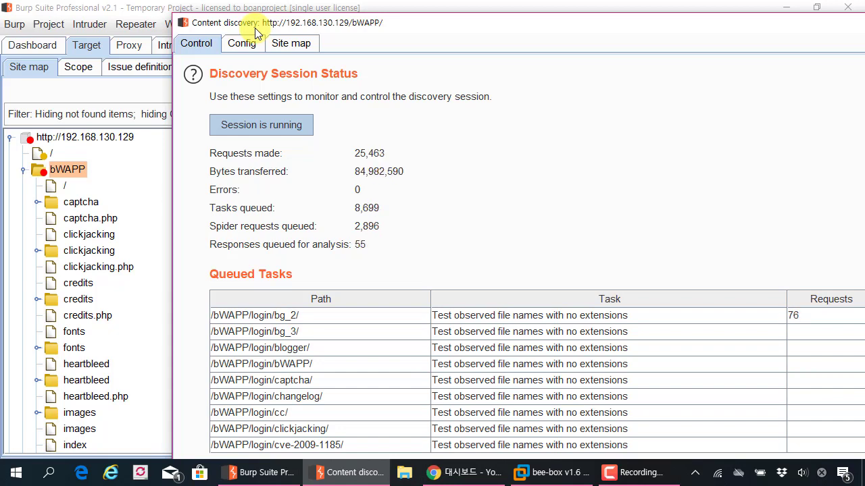
click(241, 43)
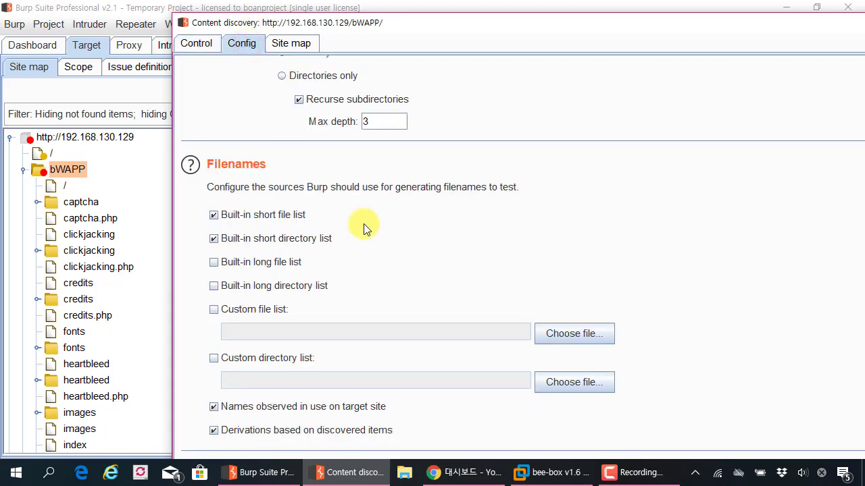